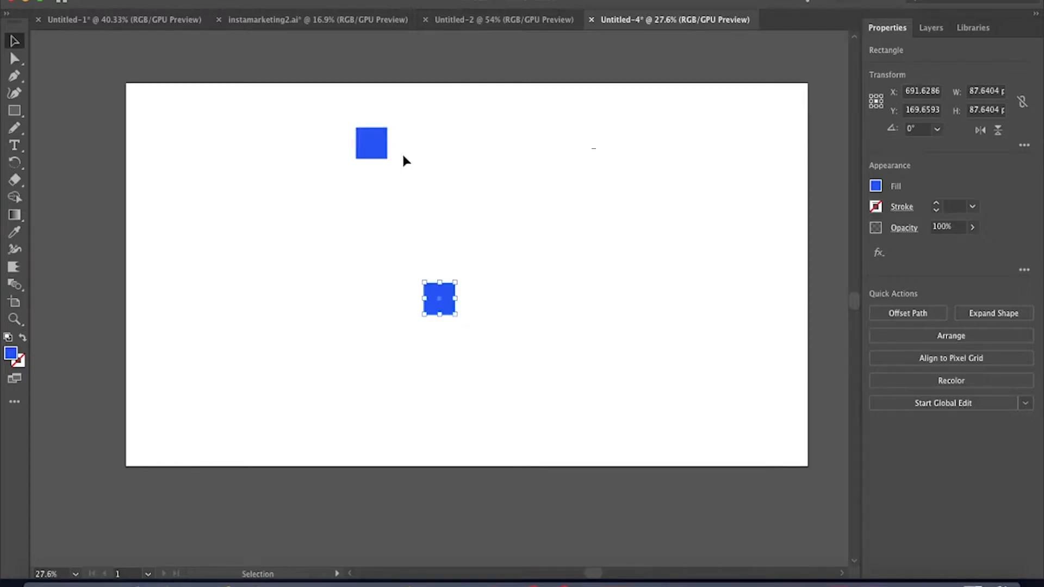
Place the duplicate blue square directly below the first one and fill it light blue (#15D4FF)
{"action": "right_click", "coordinate": [438, 299]}
{"action": "left_click", "coordinate": [382, 190]}
{"action": "left_click", "coordinate": [380, 200]}
{"action": "left_click_drag", "start_coordinate": [436, 296], "coordinate": [371, 173]}
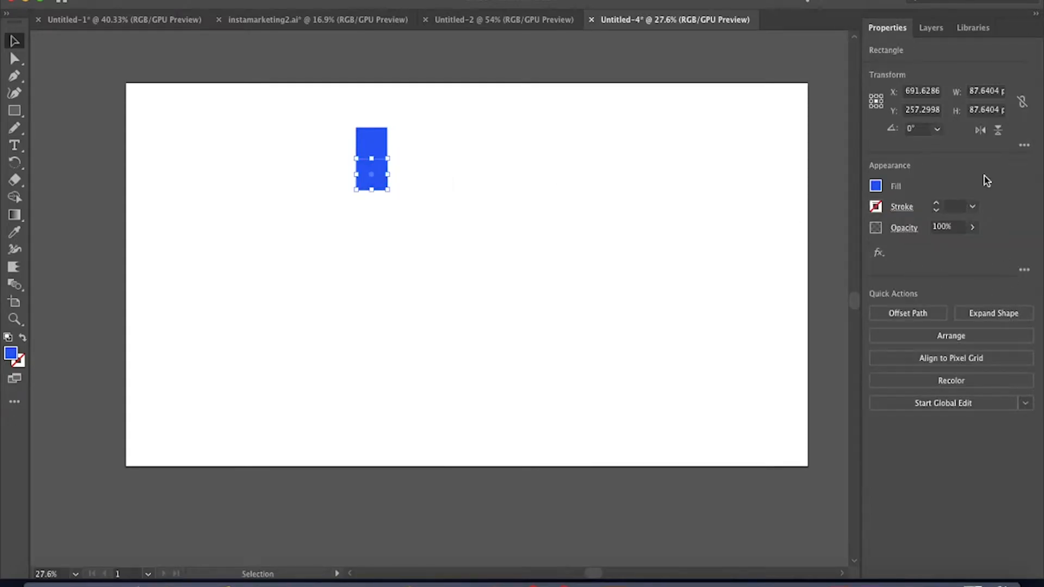
{"action": "left_click", "coordinate": [880, 187]}
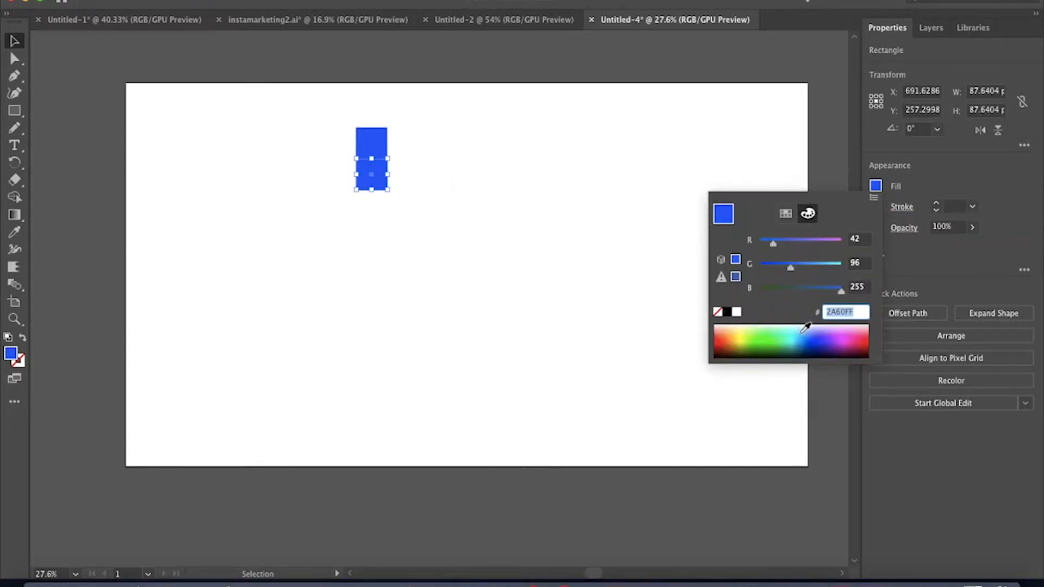
{"action": "left_click", "coordinate": [798, 336]}
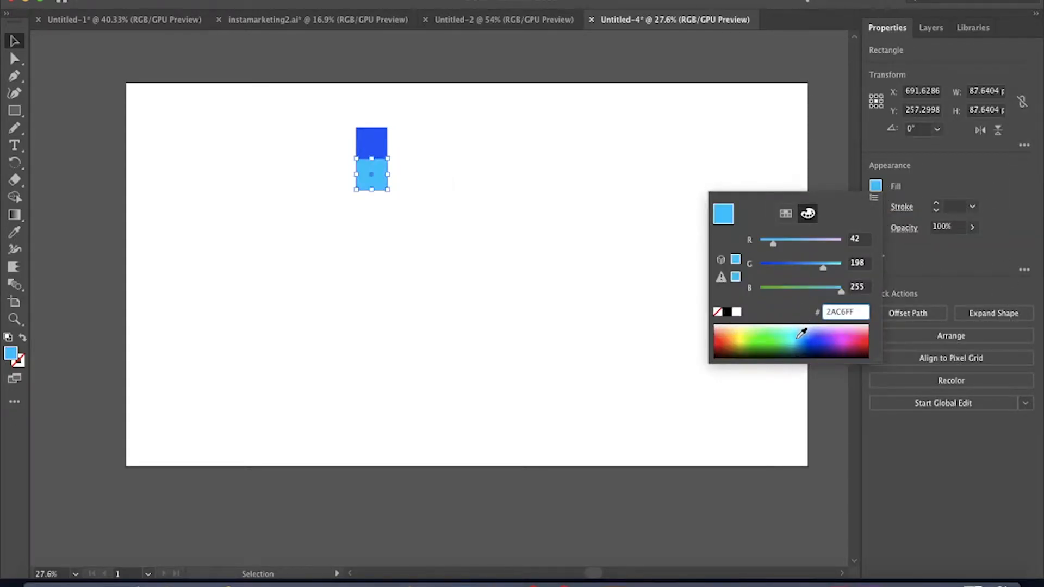
{"action": "left_click", "coordinate": [517, 252]}
Duplicate the light blue square, place the copy directly beneath it, and fill the copy white (#FFFFFF)
{"action": "key", "text": "super+c"}
{"action": "key", "text": "super+v"}
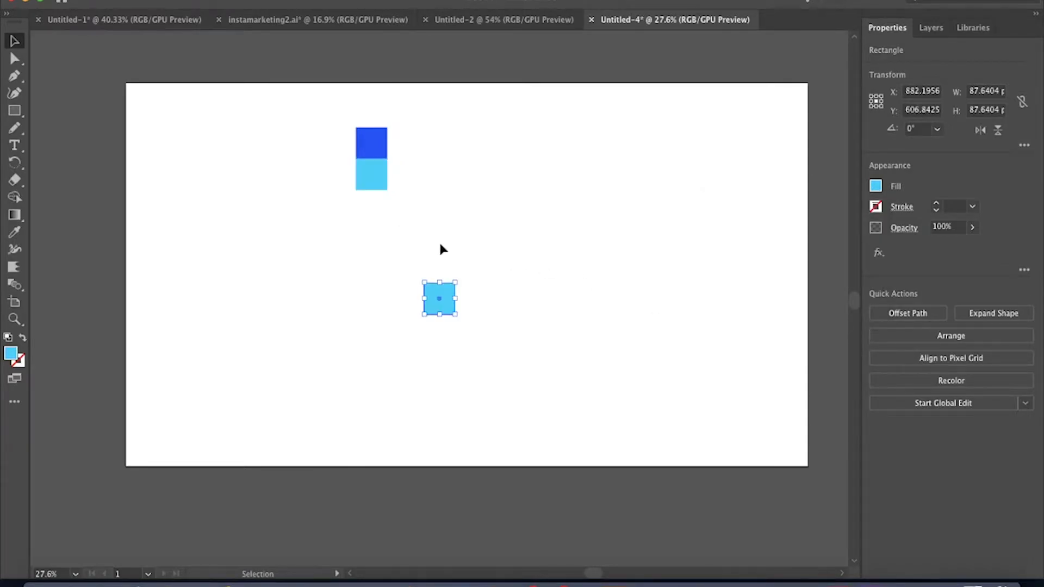
{"action": "left_click_drag", "start_coordinate": [443, 310], "coordinate": [367, 206]}
{"action": "left_click", "coordinate": [875, 186]}
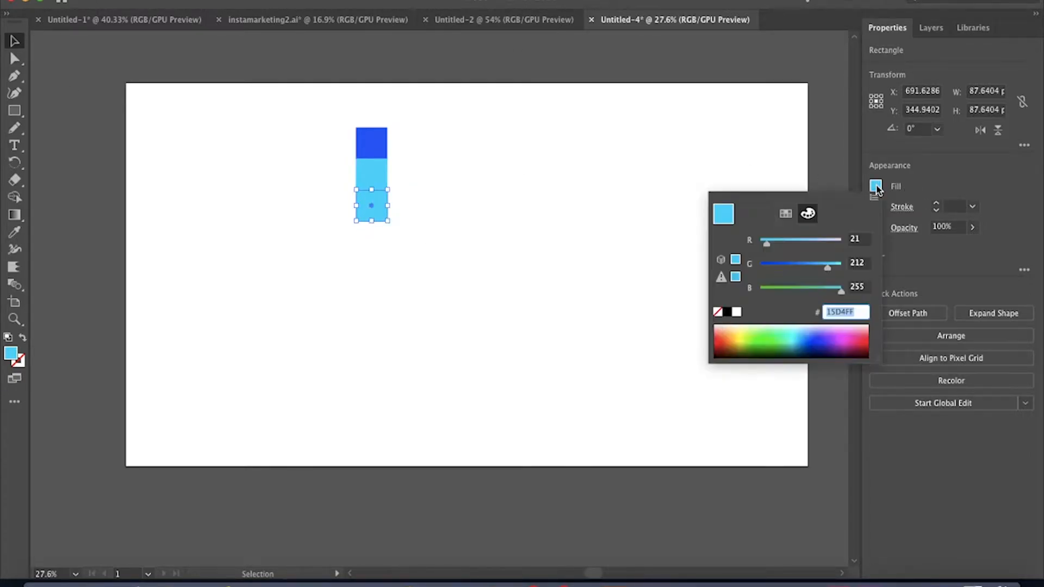
{"action": "left_click", "coordinate": [737, 312]}
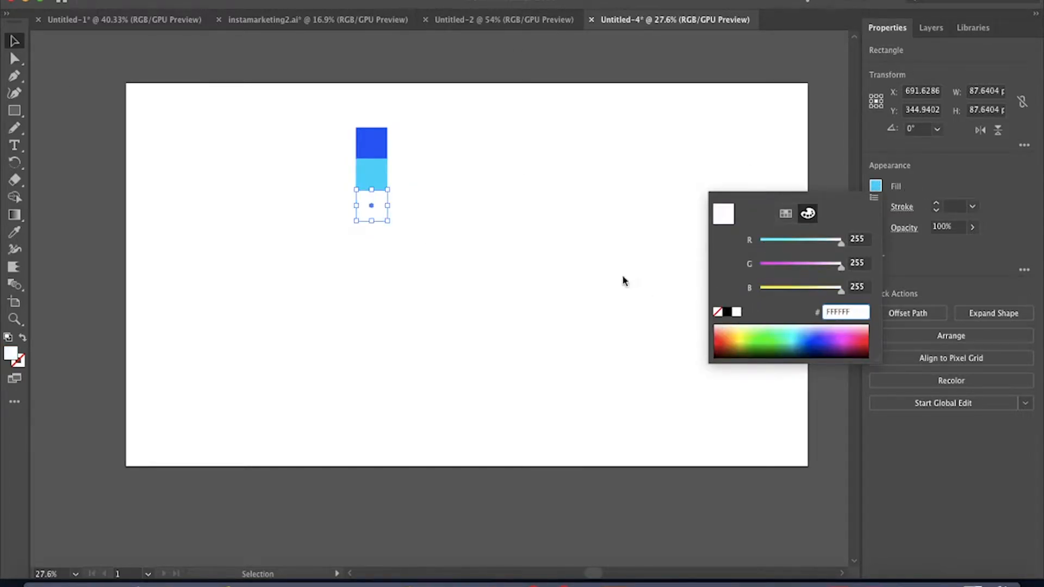
{"action": "left_click", "coordinate": [596, 252]}
Duplicate the white square just below itself and match the copy's fill to the light blue square with the Eyedropper
{"action": "left_click_drag", "start_coordinate": [366, 209], "coordinate": [365, 238]}
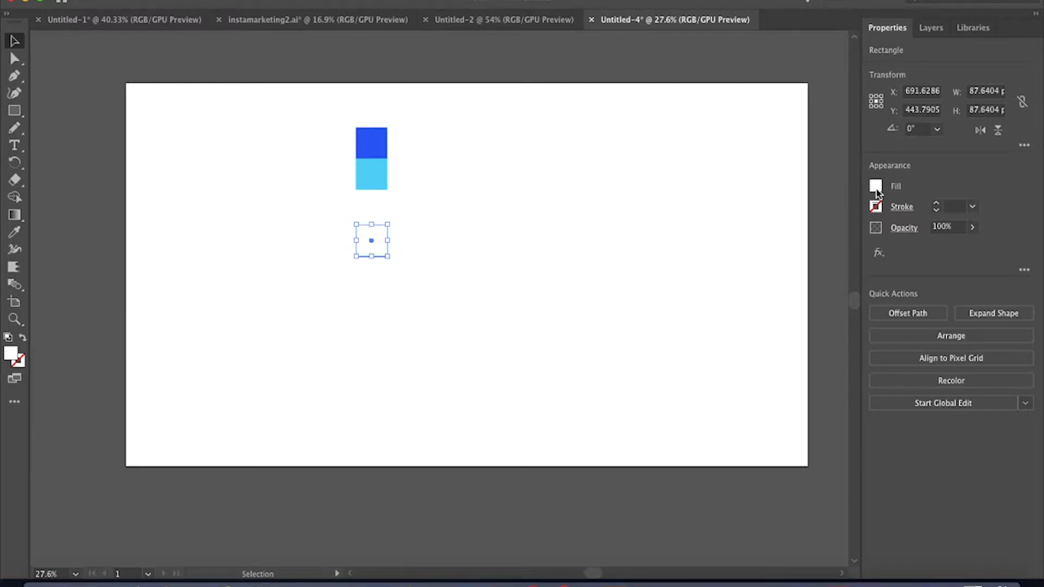
{"action": "left_click", "coordinate": [15, 232]}
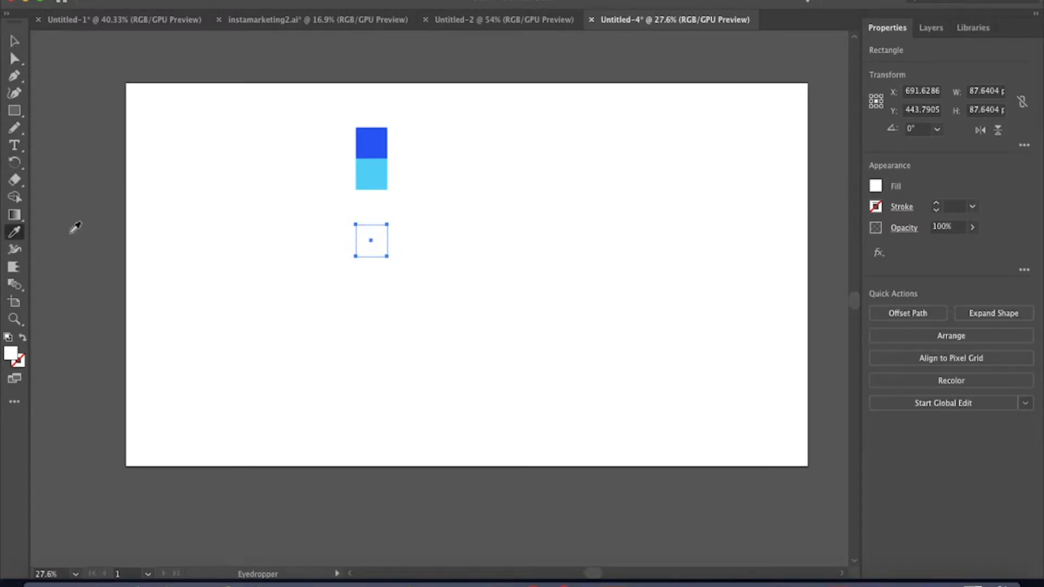
{"action": "left_click", "coordinate": [356, 186]}
{"action": "key", "text": "v"}
{"action": "mouse_move", "coordinate": [373, 253]}
{"action": "left_mouse_down"}
{"action": "mouse_move", "coordinate": [373, 273]}
{"action": "mouse_move", "coordinate": [372, 243]}
{"action": "mouse_move", "coordinate": [370, 251]}
{"action": "left_mouse_up"}
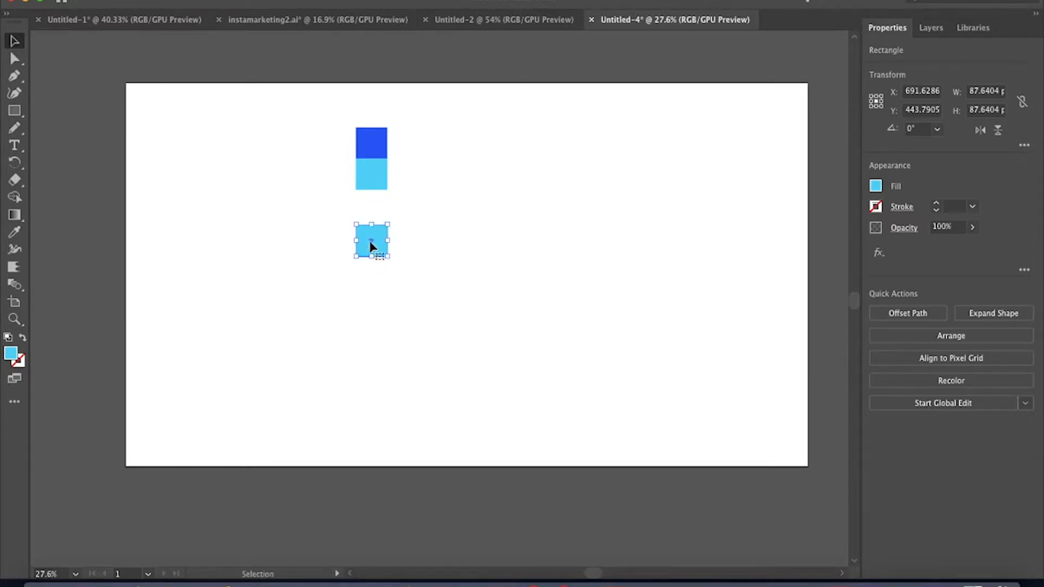
Copy the dark blue square and place the copy directly below the lower light blue square
{"action": "left_click", "coordinate": [372, 145]}
{"action": "key", "text": "super+c"}
{"action": "key", "text": "super+v"}
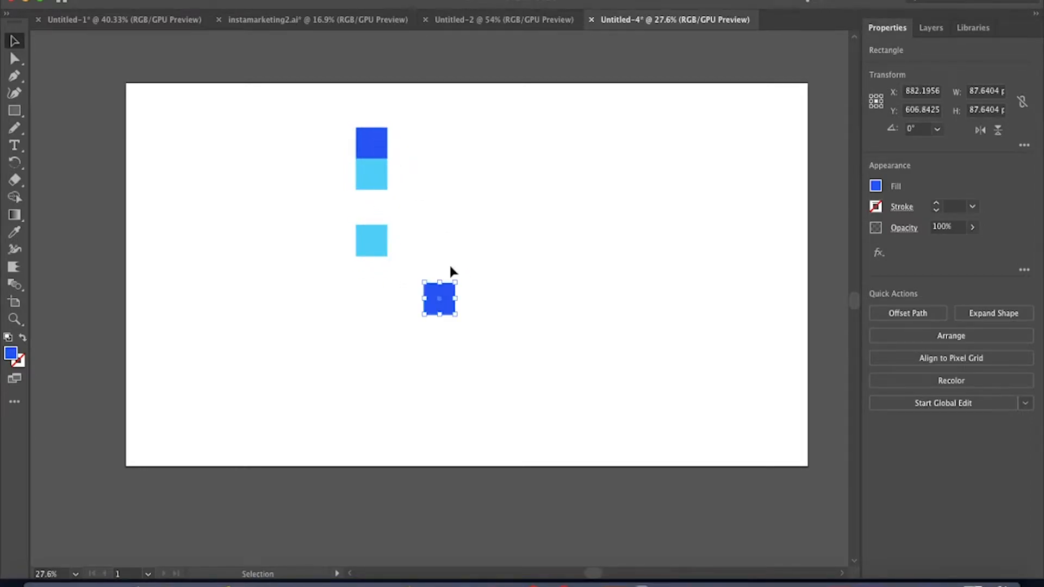
{"action": "left_click_drag", "start_coordinate": [431, 291], "coordinate": [363, 263]}
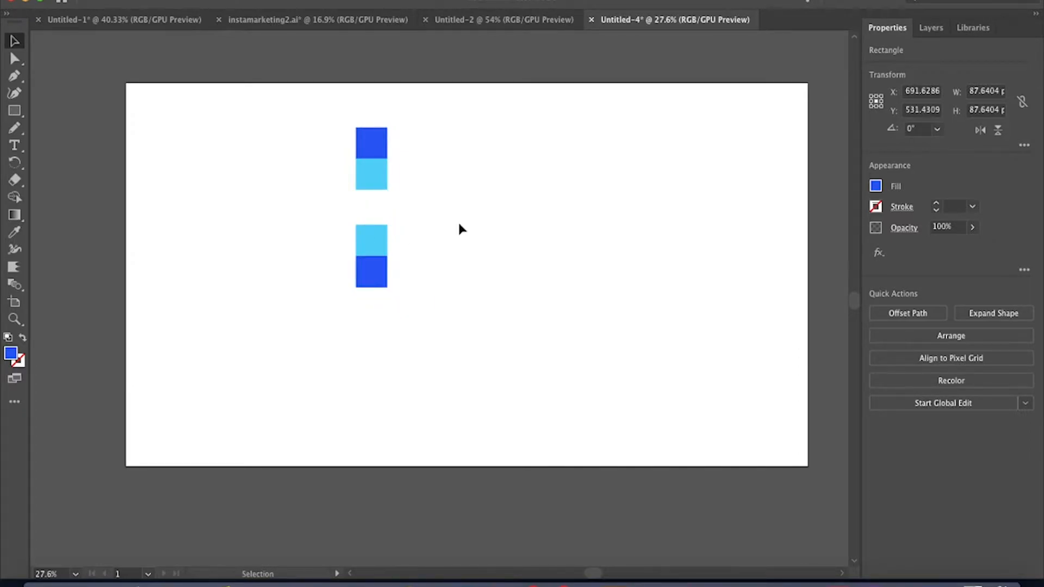
Group all five stacked squares into one object
{"action": "left_click", "coordinate": [459, 228]}
{"action": "left_click_drag", "start_coordinate": [331, 103], "coordinate": [393, 314]}
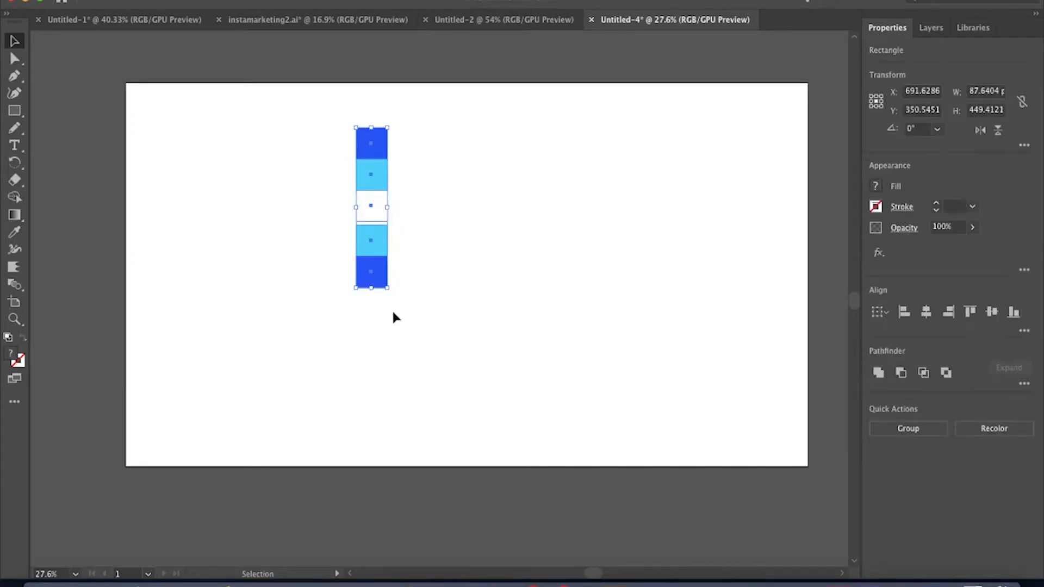
{"action": "key", "text": "super+g"}
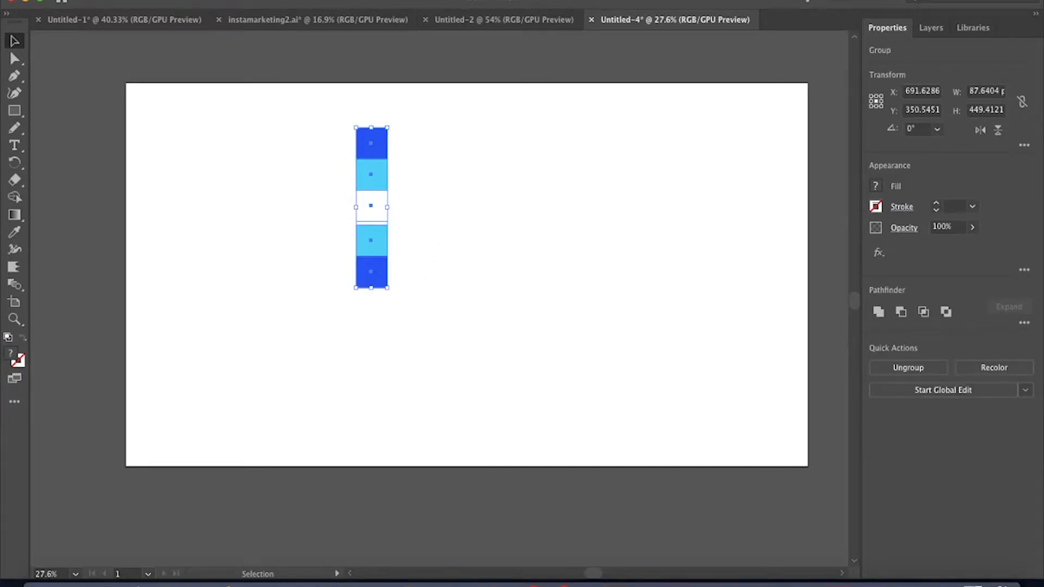
Start a new Art Brush from the grouped squares
{"action": "left_click", "coordinate": [381, 1]}
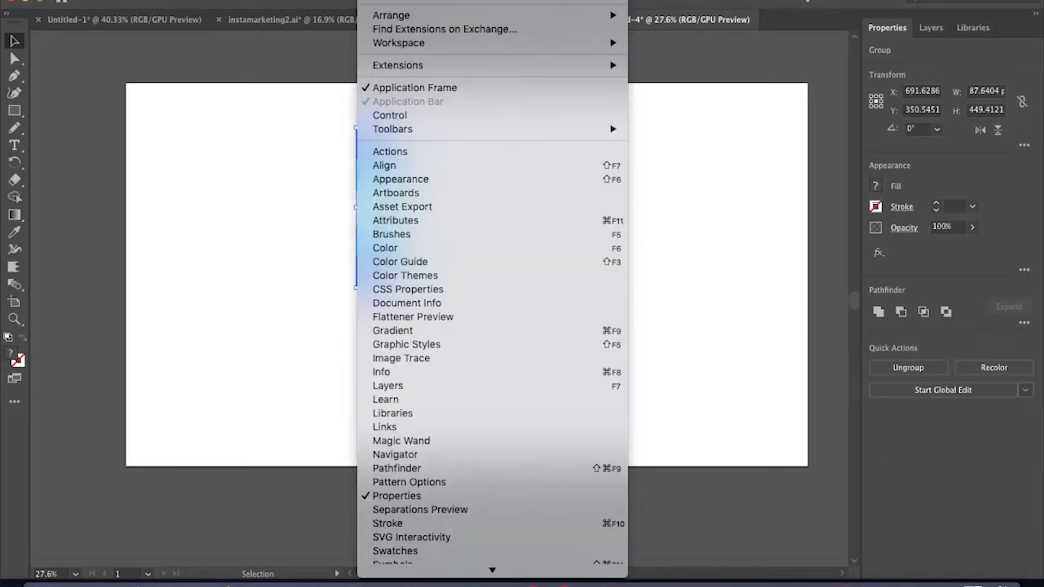
{"action": "left_click", "coordinate": [446, 234]}
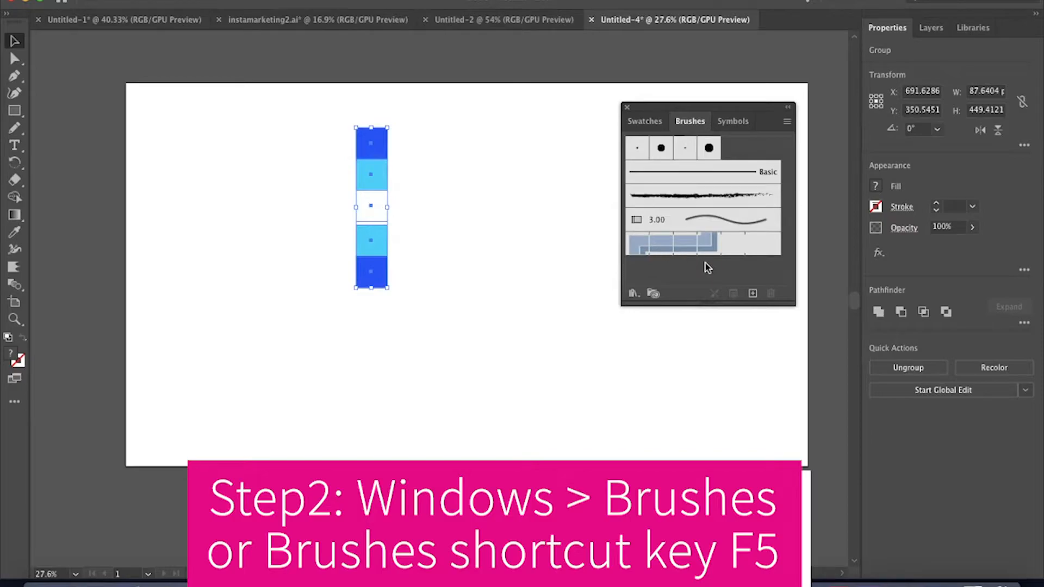
{"action": "left_click", "coordinate": [752, 294]}
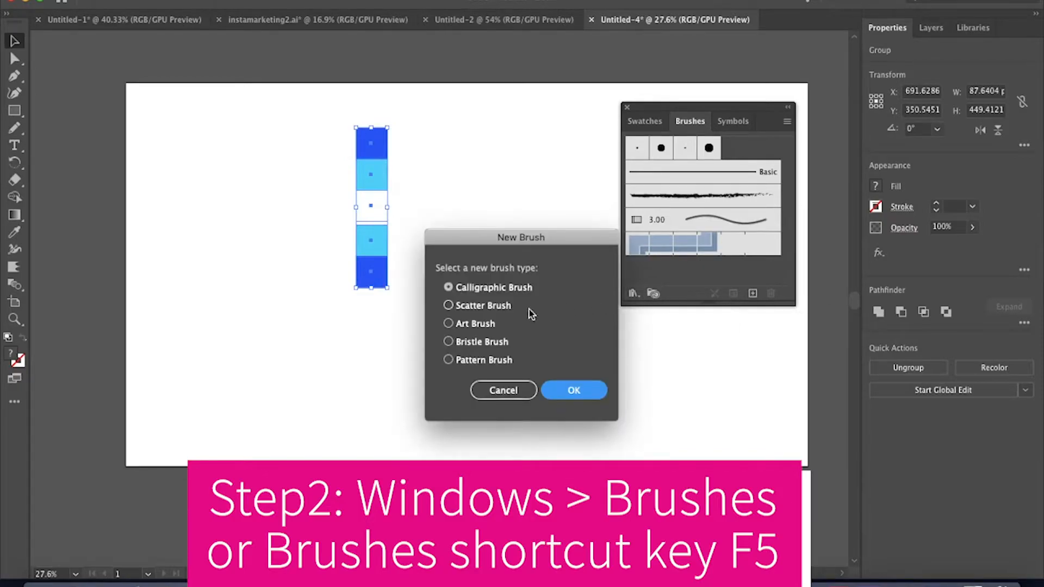
{"action": "left_click", "coordinate": [450, 324]}
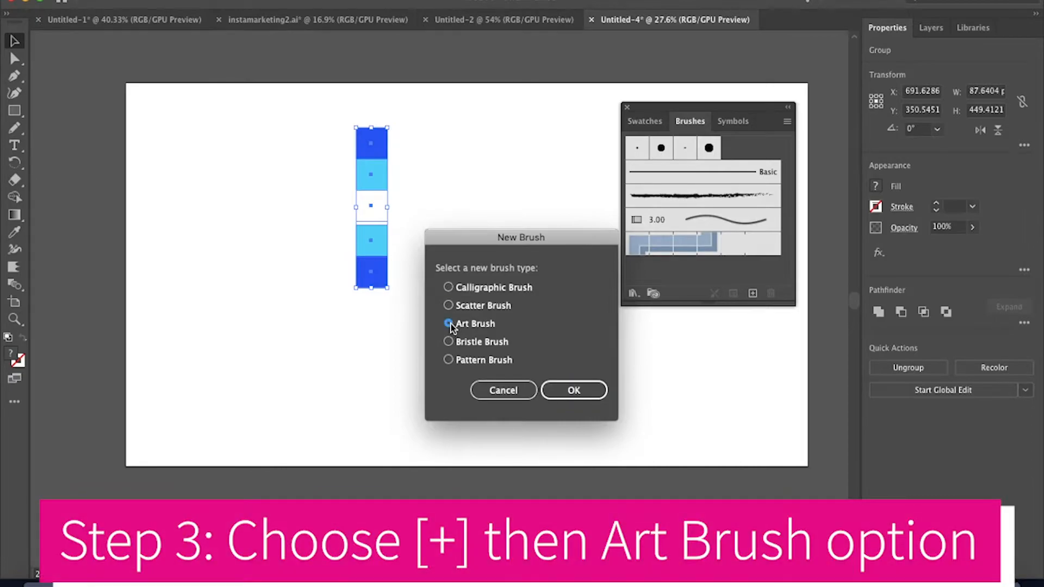
{"action": "left_click", "coordinate": [570, 391]}
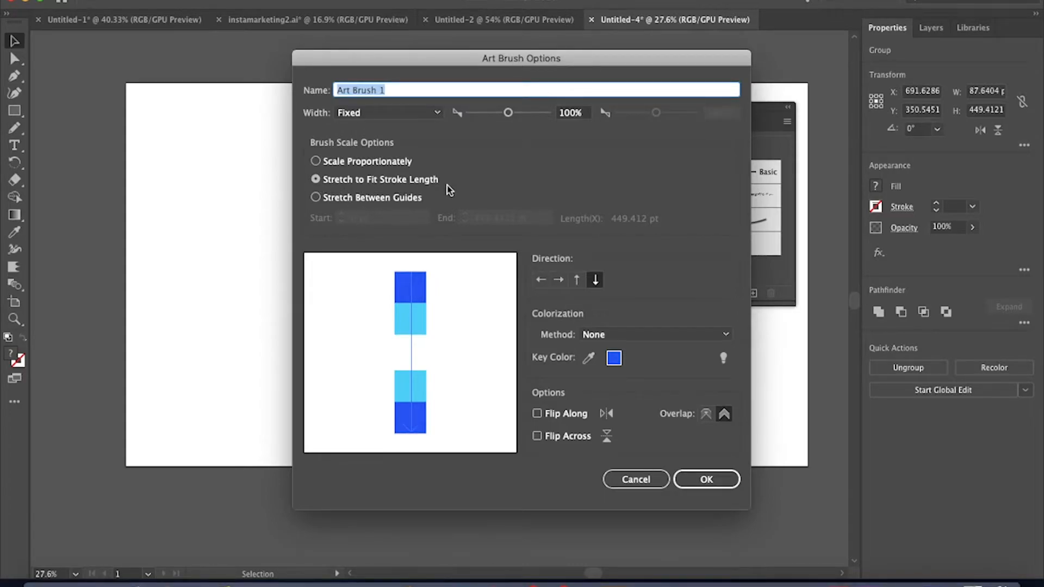
Name the art brush "Blue Brush Strokes" and create it with the stroke direction from left to right
{"action": "key", "text": "BackSpace"}
{"action": "type", "text": "Blue Brush Strokes"}
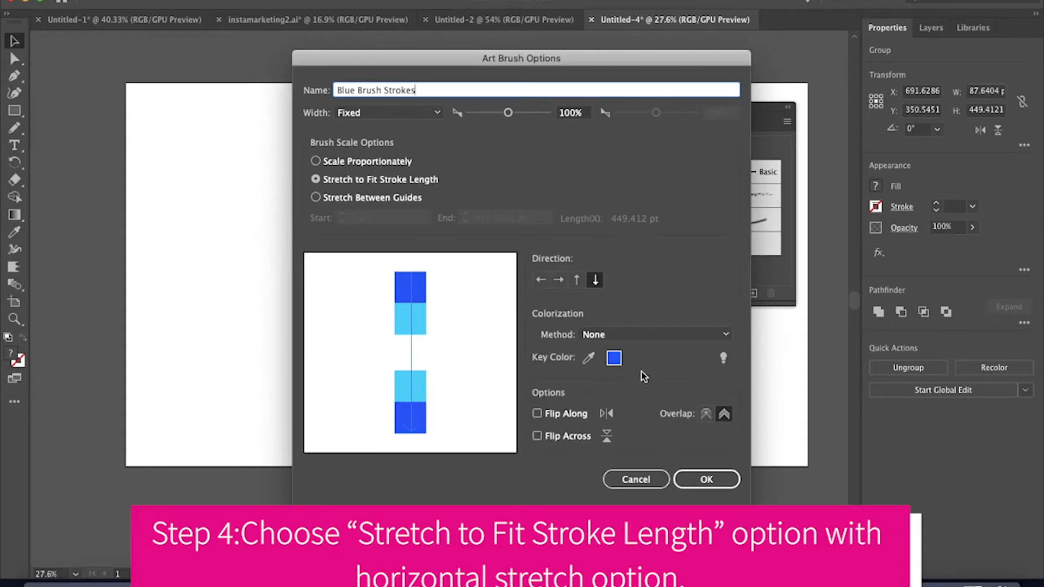
{"action": "left_click", "coordinate": [559, 279]}
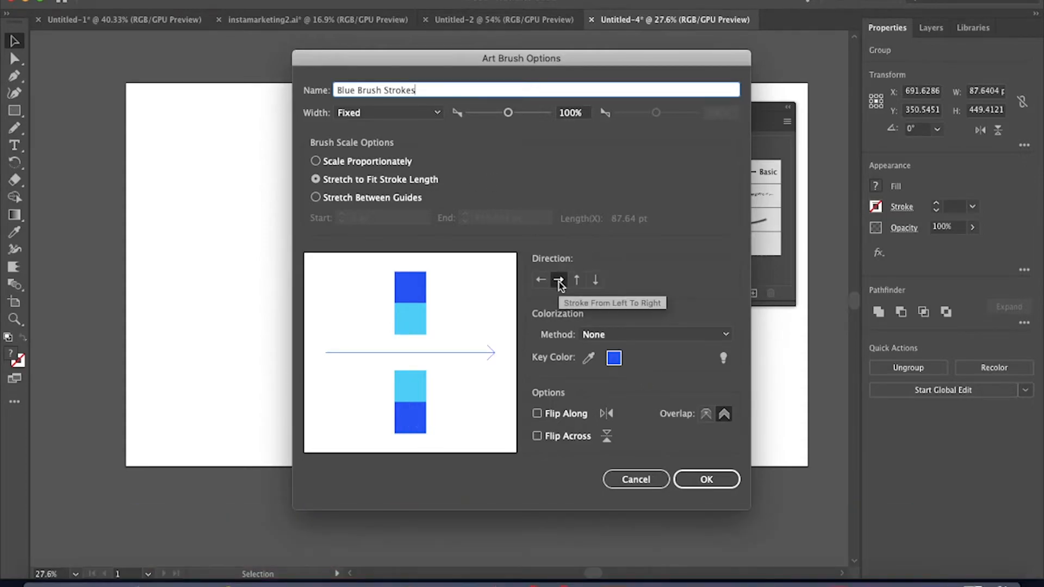
{"action": "left_click", "coordinate": [706, 479]}
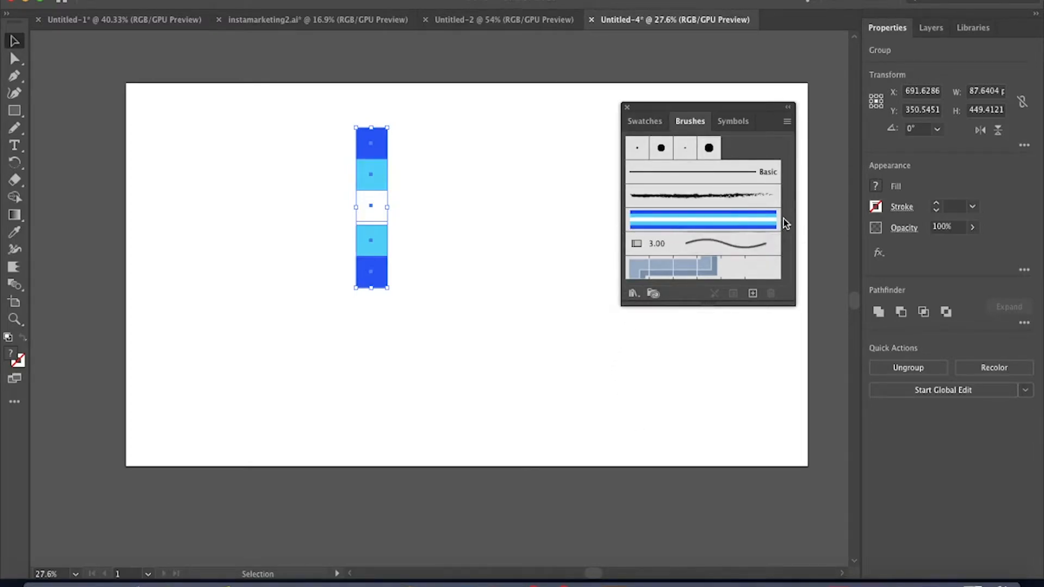
{"action": "left_click", "coordinate": [628, 108]}
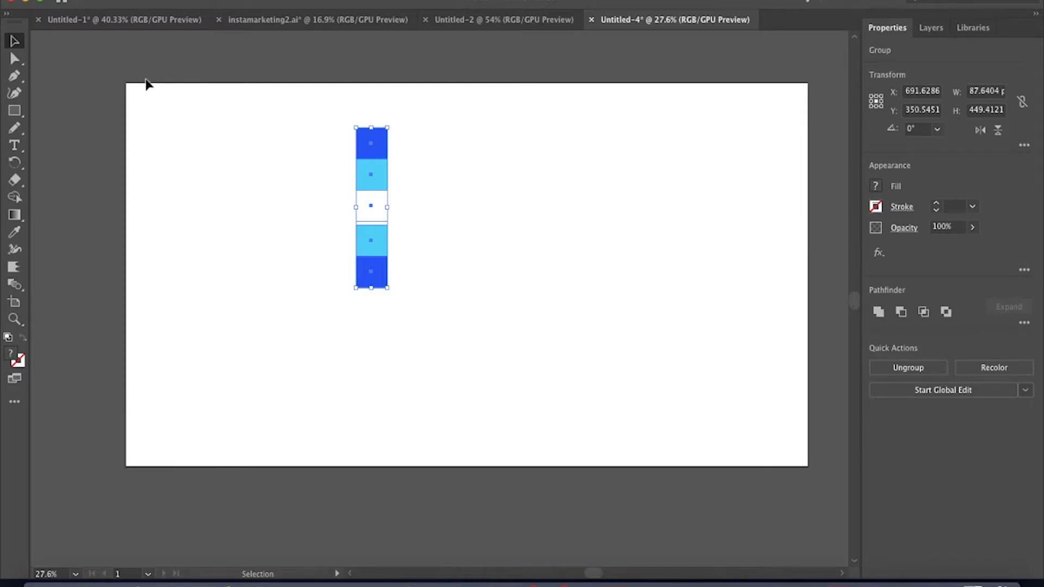
Draw an open right-angled path with the Pen tool, about 1355 pt across the lower artboard and about 734 pt up its right side
{"action": "left_click", "coordinate": [13, 81]}
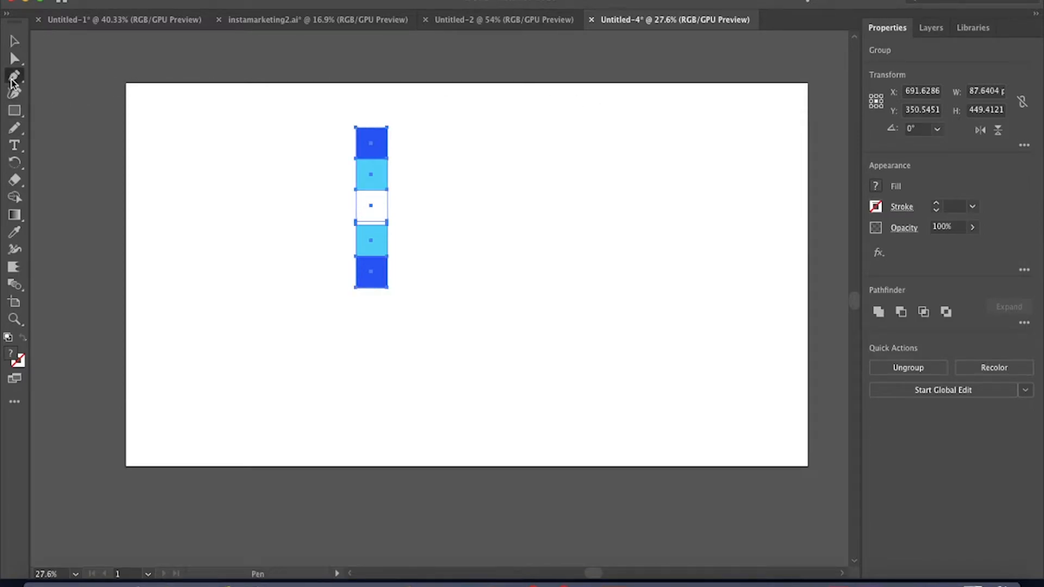
{"action": "left_click", "coordinate": [232, 389]}
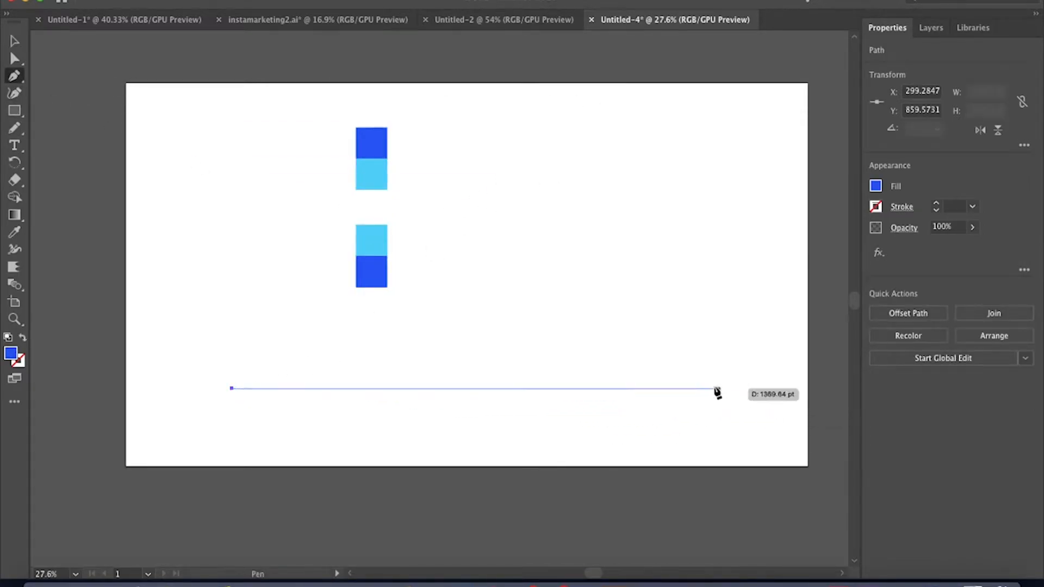
{"action": "left_click", "coordinate": [714, 389]}
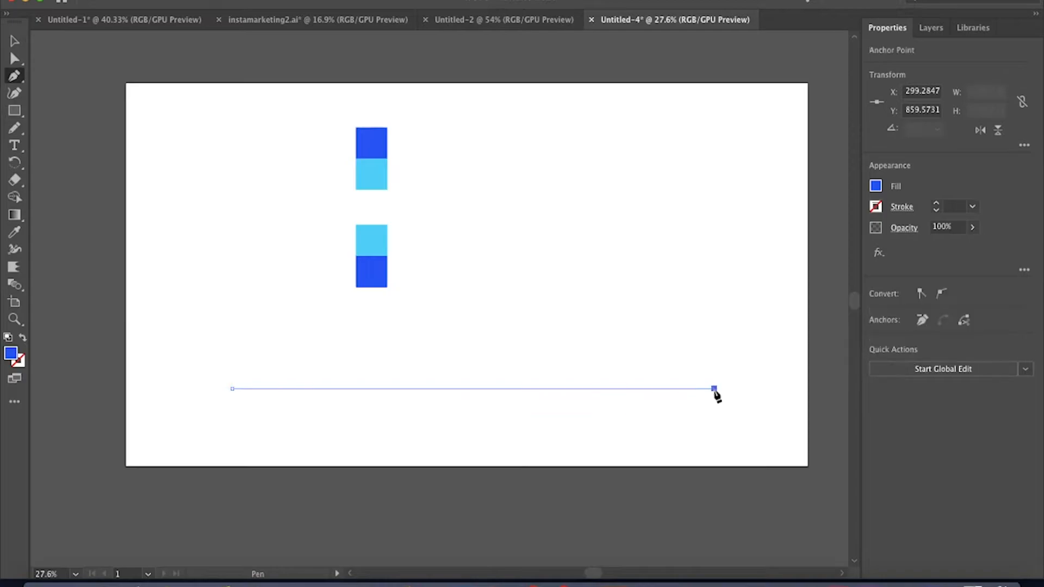
{"action": "left_click", "coordinate": [713, 129]}
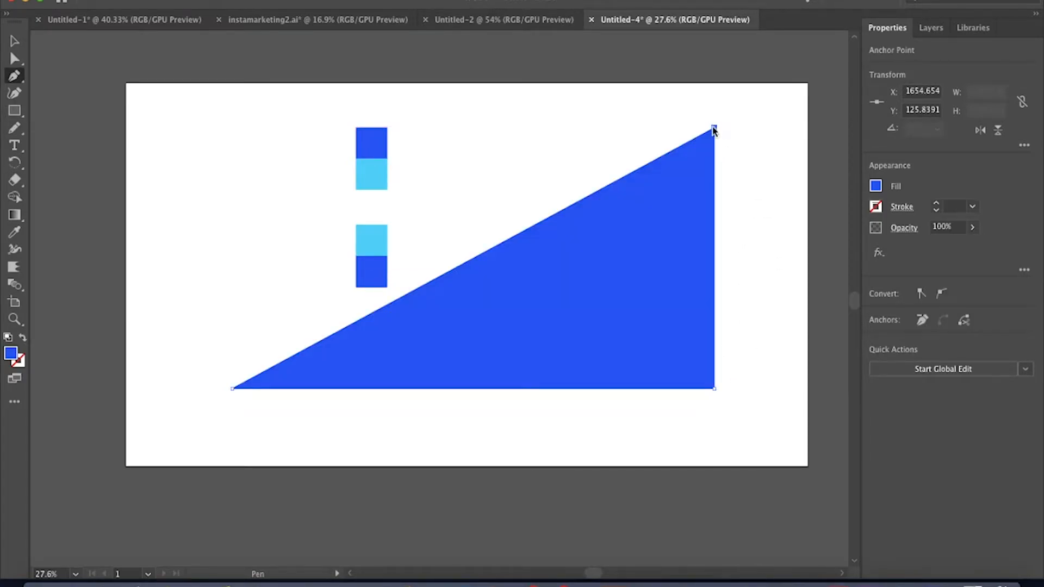
{"action": "key", "text": "v"}
Remove the fill from the right-angled path
{"action": "left_click", "coordinate": [877, 186]}
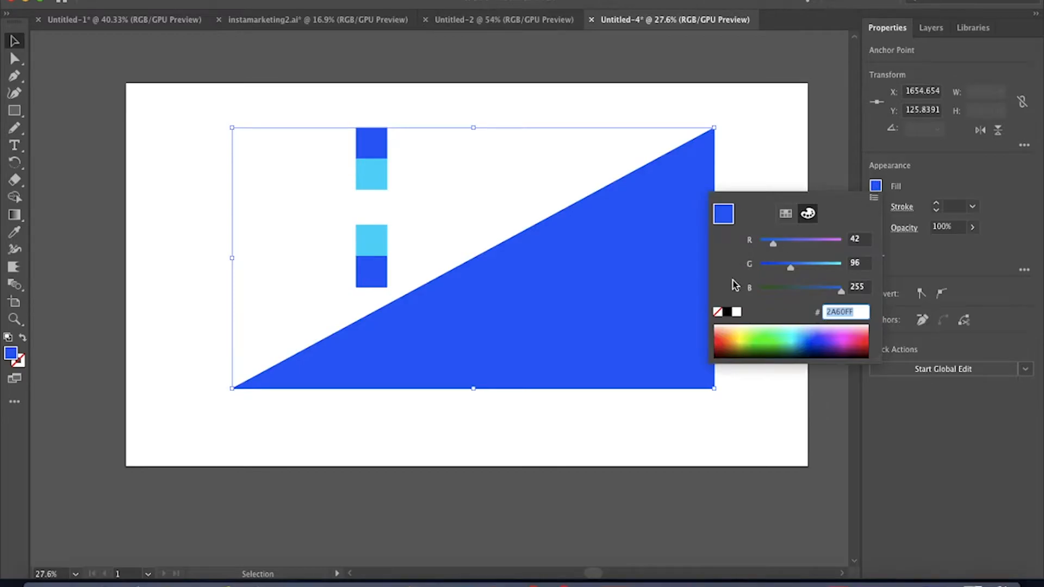
{"action": "left_click", "coordinate": [718, 313]}
{"action": "left_click", "coordinate": [756, 98]}
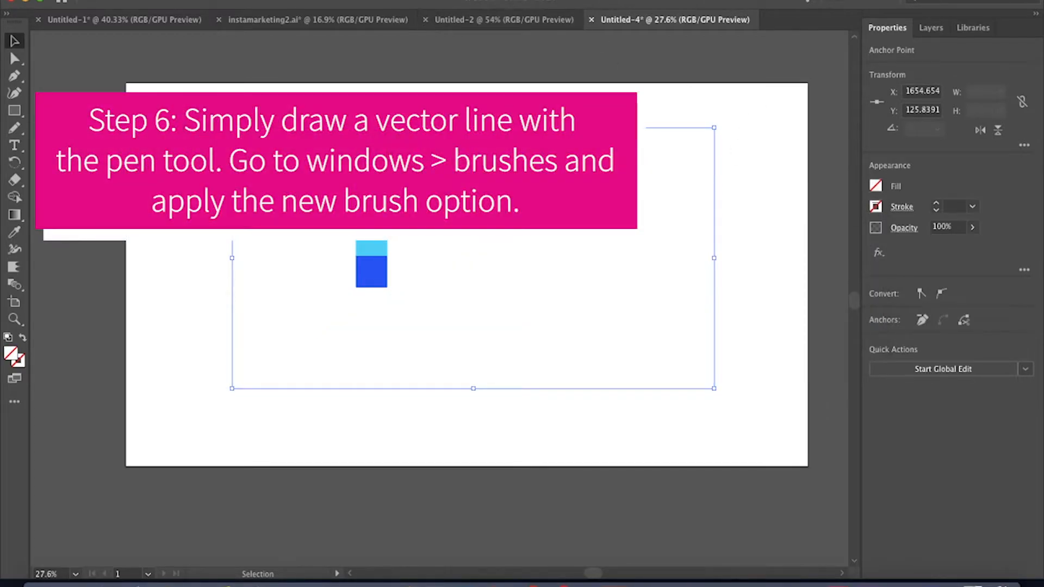
Apply the Blue Brush Strokes art brush to the right-angled path
{"action": "left_click", "coordinate": [378, 1]}
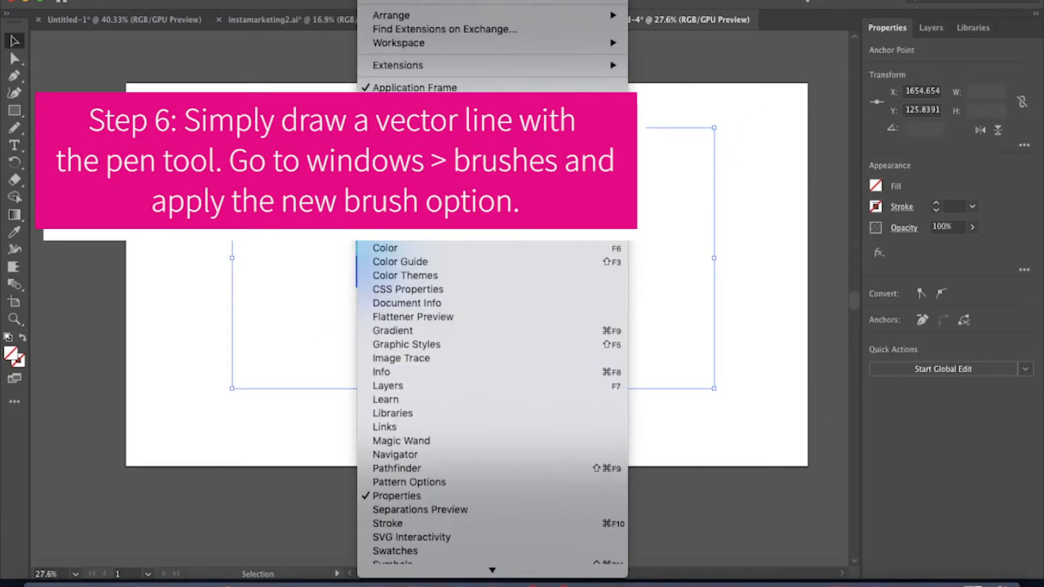
{"action": "left_click", "coordinate": [389, 234]}
{"action": "left_click", "coordinate": [706, 225]}
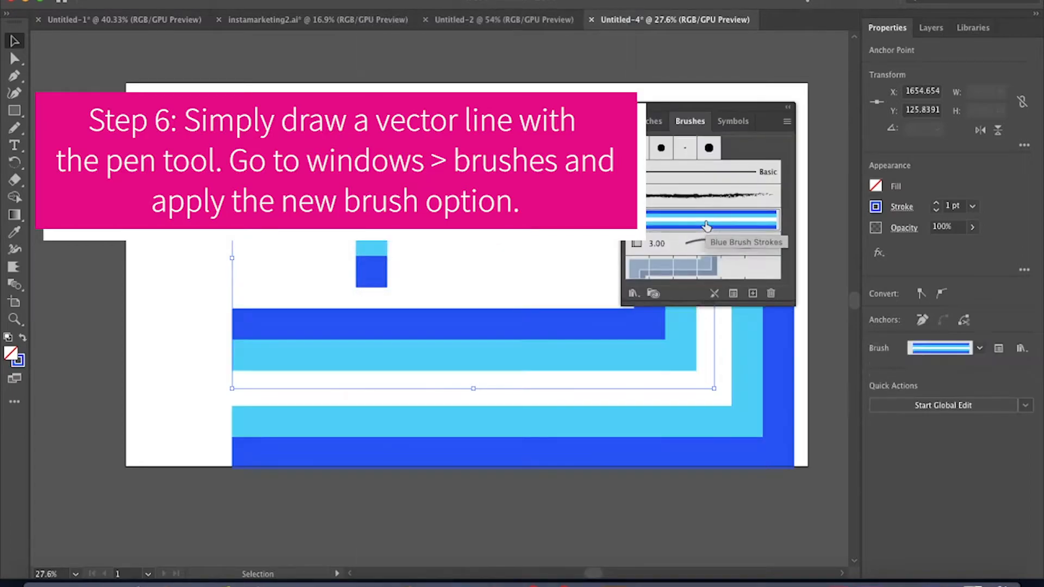
{"action": "left_click", "coordinate": [625, 107]}
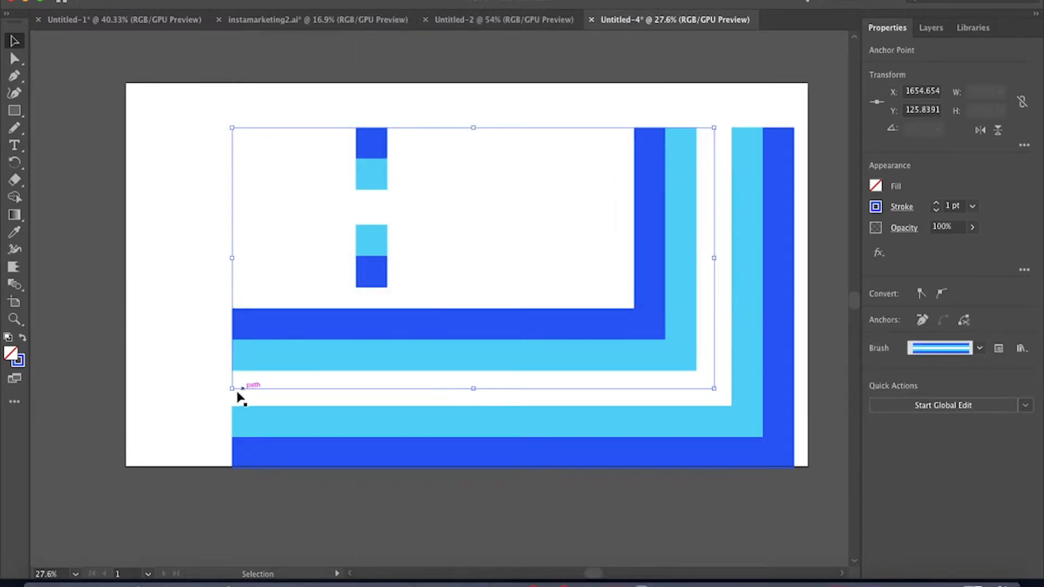
Stretch the brushed path so its ends meet the artboard's left and top edges
{"action": "left_click_drag", "start_coordinate": [232, 263], "coordinate": [107, 263]}
{"action": "left_click_drag", "start_coordinate": [416, 128], "coordinate": [455, 268]}
{"action": "scroll", "coordinate": [507, 329], "scroll_direction": "down", "scroll_amount": 5}
{"action": "scroll", "coordinate": [508, 329], "scroll_direction": "right", "scroll_amount": 1}
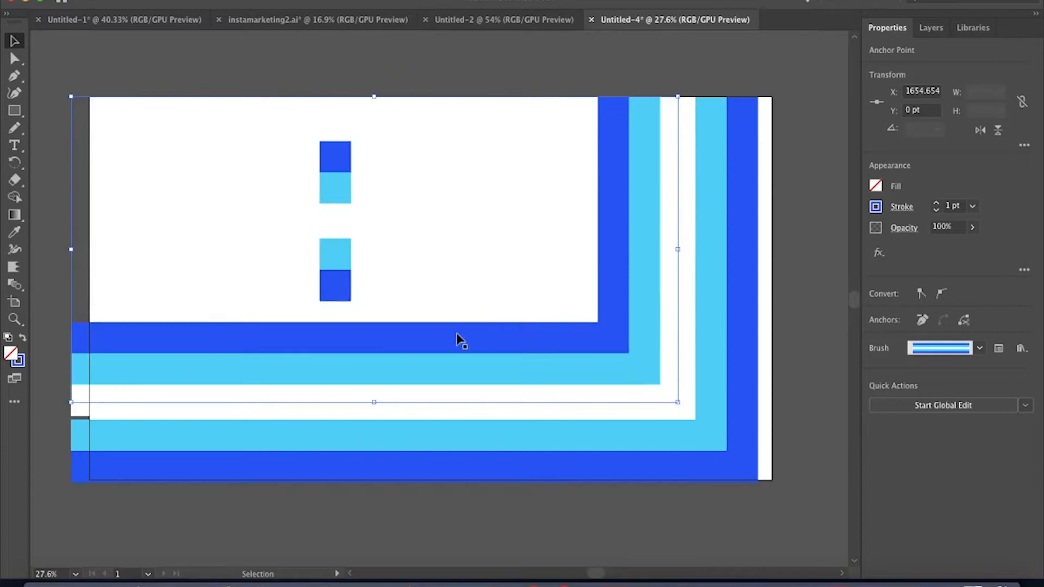
{"action": "left_click_drag", "start_coordinate": [72, 252], "coordinate": [89, 252]}
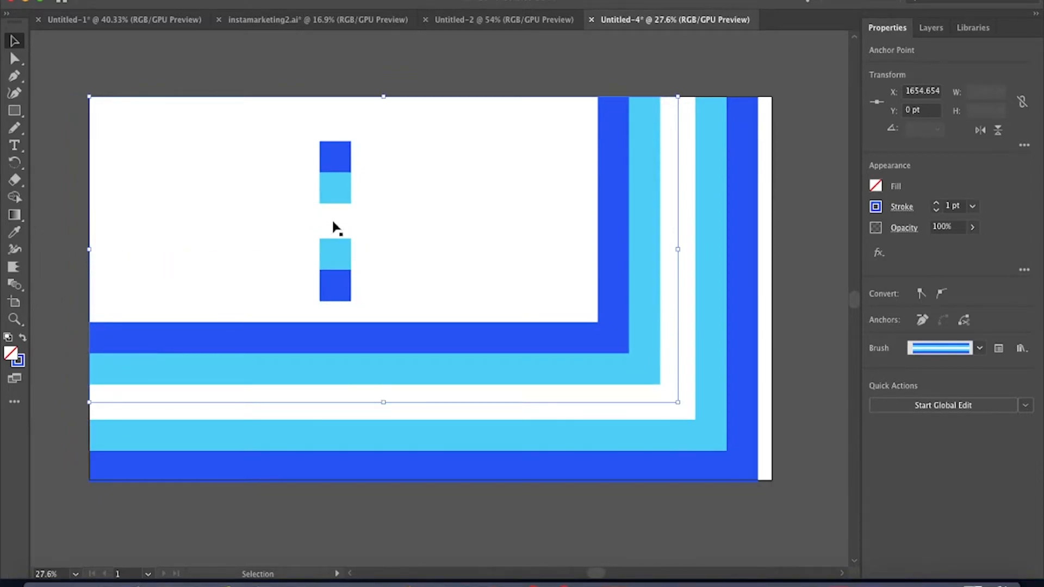
Set the brushed path's stroke weight to 0.2 pt
{"action": "left_click", "coordinate": [948, 206]}
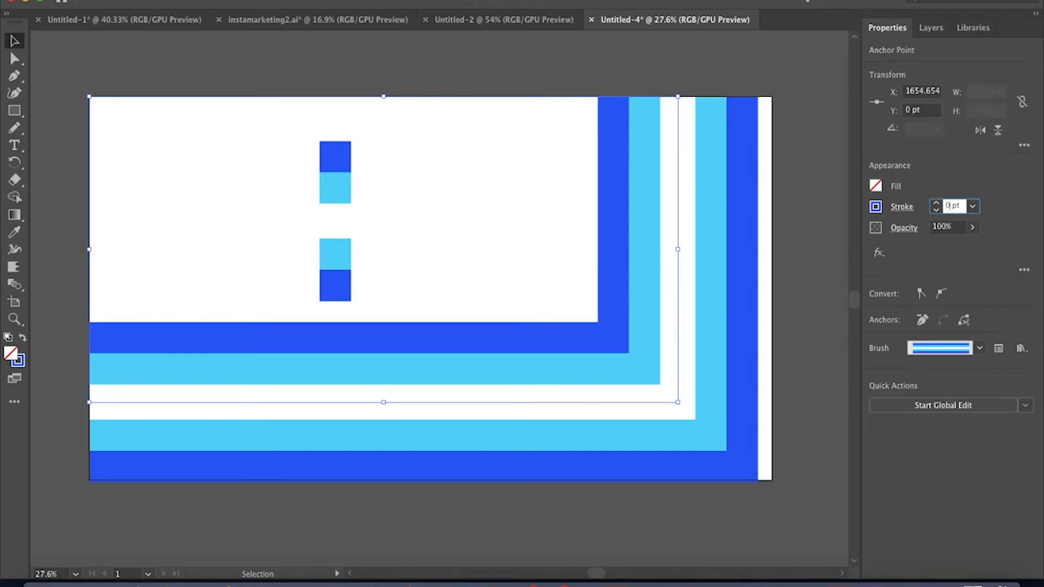
{"action": "type", "text": "0.2"}
{"action": "key", "text": "Return"}
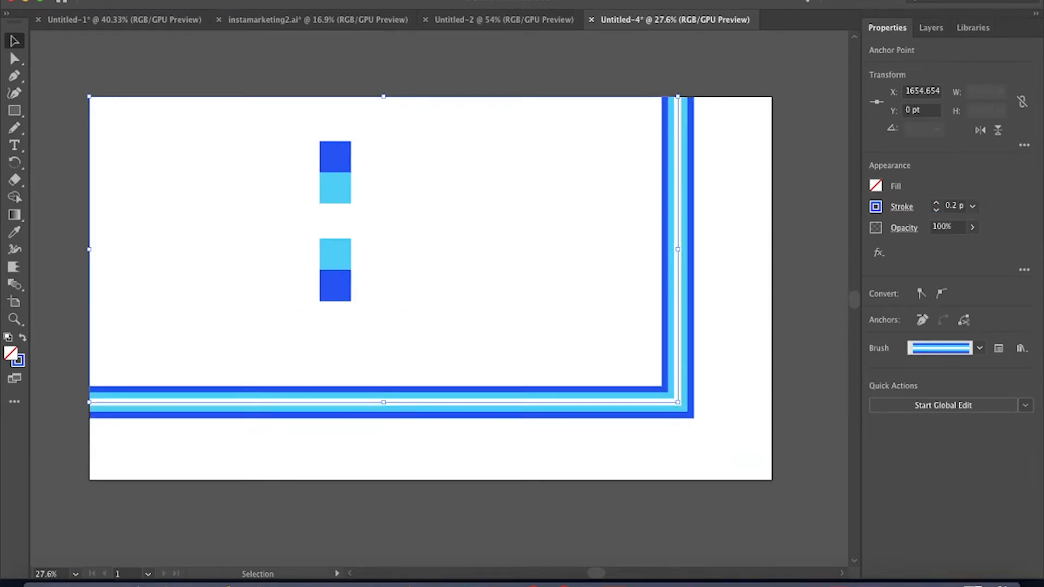
Round the corner anchor of the brushed path with a 115 pt corner radius
{"action": "left_click", "coordinate": [725, 165]}
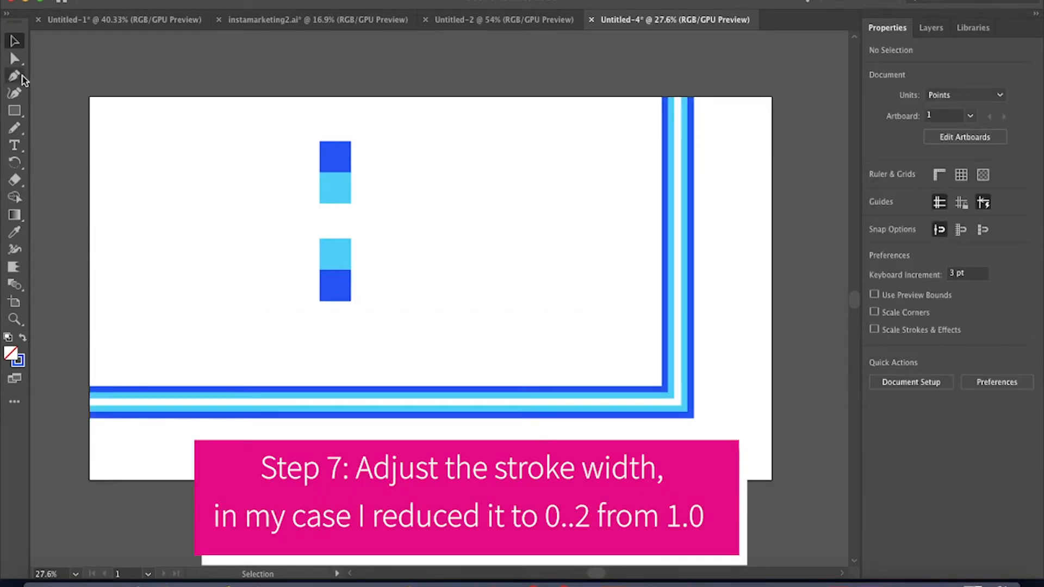
{"action": "key", "text": "a"}
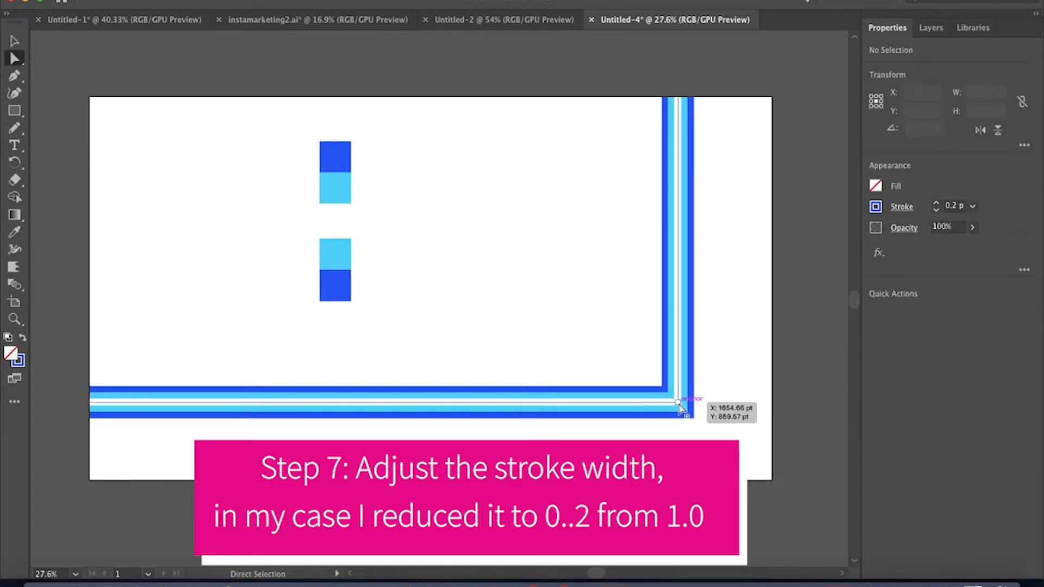
{"action": "left_click", "coordinate": [676, 403]}
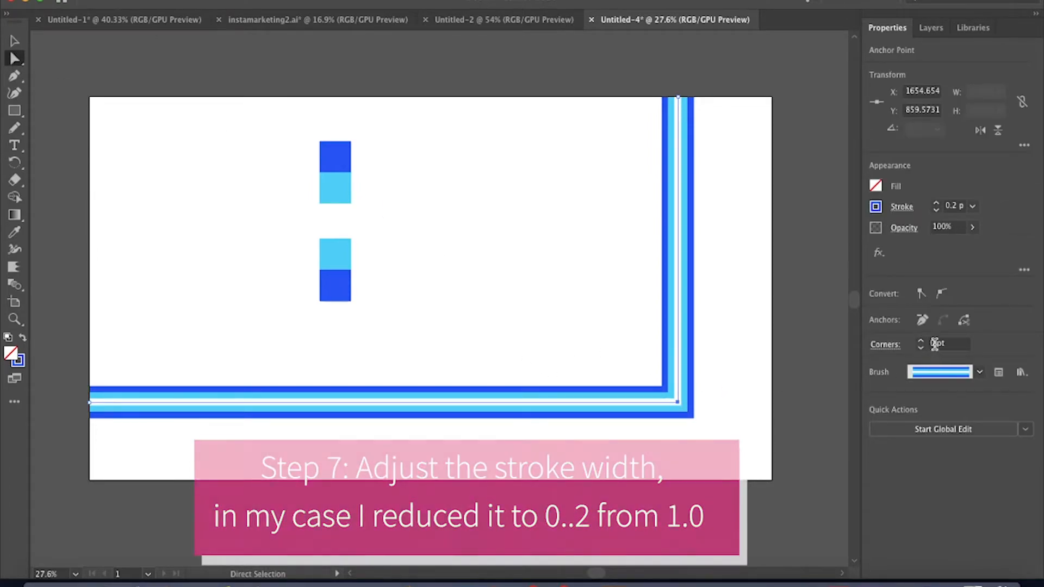
{"action": "left_click", "coordinate": [935, 343]}
{"action": "type", "text": "3"}
{"action": "key", "text": "Return"}
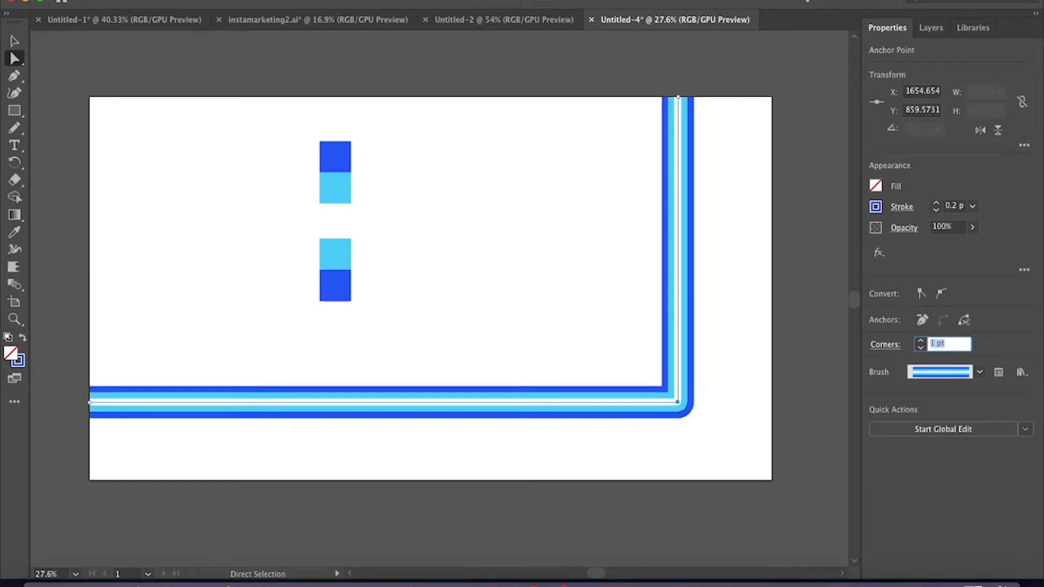
{"action": "key", "text": "Up"}
{"action": "key", "text": "Up"}
{"action": "key", "text": "Up"}
{"action": "key", "text": "Up"}
{"action": "key", "text": "Up"}
{"action": "key", "text": "Up"}
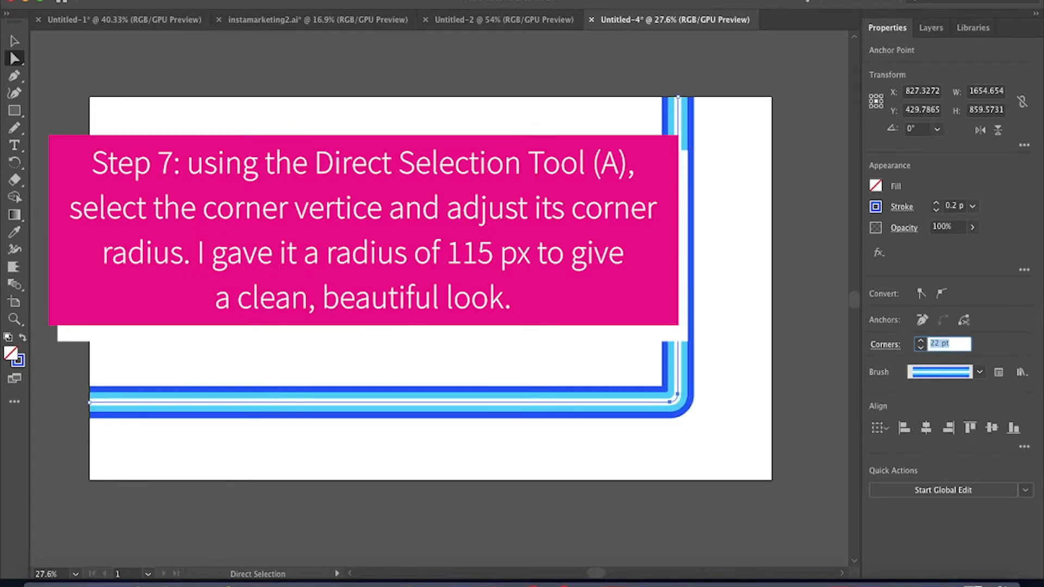
{"action": "key", "text": "Up"}
{"action": "key", "text": "Up"}
{"action": "key", "text": "Up"}
{"action": "key", "text": "Up"}
{"action": "key", "text": "Up"}
{"action": "key", "text": "Up"}
{"action": "key", "text": "Up"}
{"action": "key", "text": "Up"}
{"action": "key", "text": "Up"}
{"action": "key", "text": "Up"}
{"action": "key", "text": "Up"}
{"action": "key", "text": "Up"}
{"action": "key", "text": "Up"}
{"action": "key", "text": "Up"}
{"action": "key", "text": "Up"}
{"action": "key", "text": "Up"}
{"action": "key", "text": "Up"}
{"action": "key", "text": "Up"}
{"action": "key", "text": "Up"}
{"action": "key", "text": "Up"}
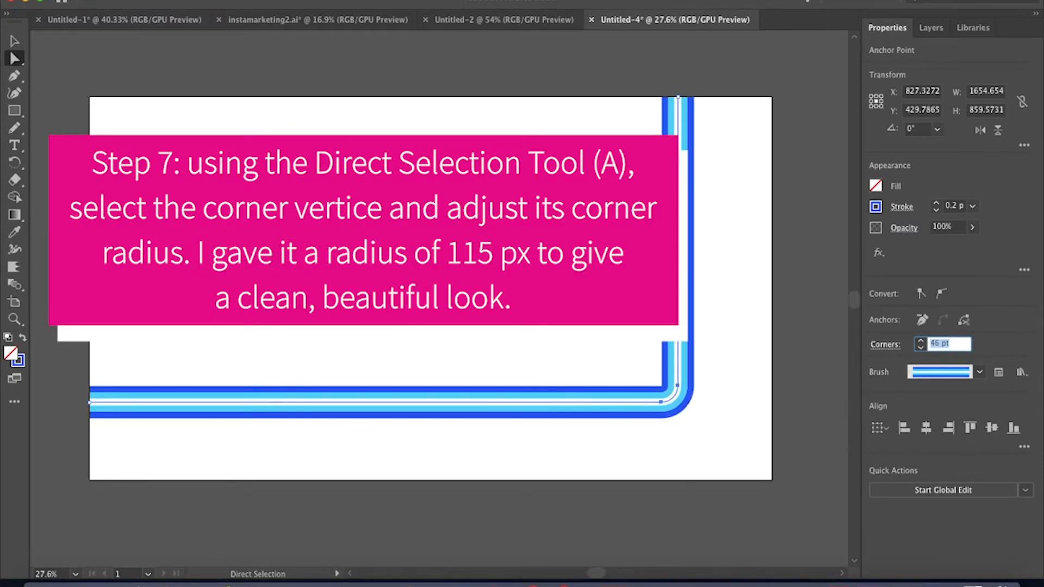
{"action": "key", "text": "Up"}
{"action": "key", "text": "Up"}
{"action": "key", "text": "Up"}
{"action": "key", "text": "Up"}
{"action": "key", "text": "Up"}
{"action": "key", "text": "Up"}
{"action": "key", "text": "Up"}
{"action": "key", "text": "Up"}
{"action": "key", "text": "Up"}
{"action": "key", "text": "Up"}
{"action": "key", "text": "Up"}
{"action": "key", "text": "Up"}
{"action": "key", "text": "Up"}
{"action": "key", "text": "Up"}
{"action": "key", "text": "Up"}
{"action": "key", "text": "Up"}
{"action": "key", "text": "Up"}
{"action": "key", "text": "Up"}
{"action": "key", "text": "Up"}
{"action": "key", "text": "Up"}
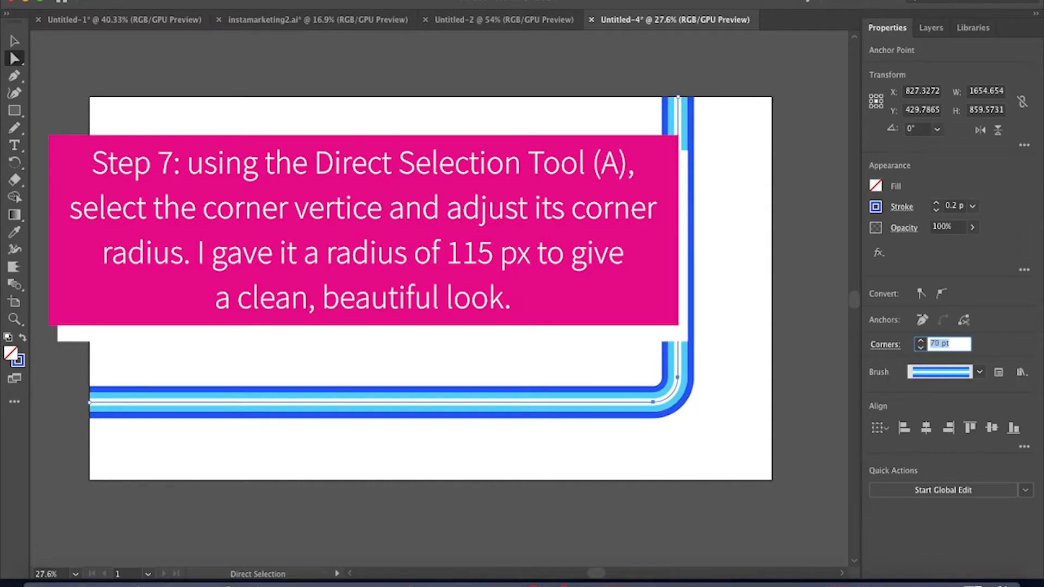
{"action": "key", "text": "Up"}
{"action": "key", "text": "Up"}
{"action": "key", "text": "Up"}
{"action": "key", "text": "Up"}
{"action": "key", "text": "Up"}
{"action": "key", "text": "Up"}
{"action": "key", "text": "Up"}
{"action": "key", "text": "Up"}
{"action": "key", "text": "Up"}
{"action": "key", "text": "Up"}
{"action": "key", "text": "Up"}
{"action": "key", "text": "Up"}
{"action": "key", "text": "Up"}
{"action": "key", "text": "Up"}
{"action": "key", "text": "Up"}
{"action": "key", "text": "Up"}
{"action": "key", "text": "Up"}
{"action": "key", "text": "Up"}
{"action": "key", "text": "Up"}
{"action": "key", "text": "Up"}
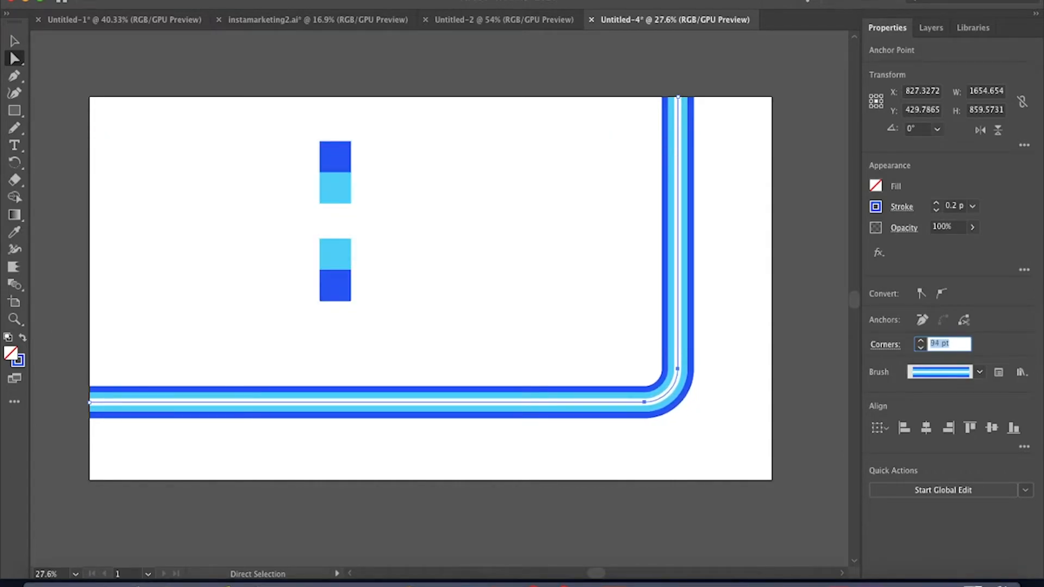
{"action": "key", "text": "Up"}
{"action": "key", "text": "Up"}
{"action": "key", "text": "Up"}
{"action": "key", "text": "Up"}
{"action": "key", "text": "Up"}
{"action": "key", "text": "Up"}
{"action": "key", "text": "Up"}
{"action": "key", "text": "Up"}
{"action": "key", "text": "Up"}
{"action": "key", "text": "Up"}
{"action": "key", "text": "Up"}
{"action": "key", "text": "Up"}
{"action": "key", "text": "Up"}
{"action": "key", "text": "Up"}
{"action": "key", "text": "Up"}
{"action": "key", "text": "Up"}
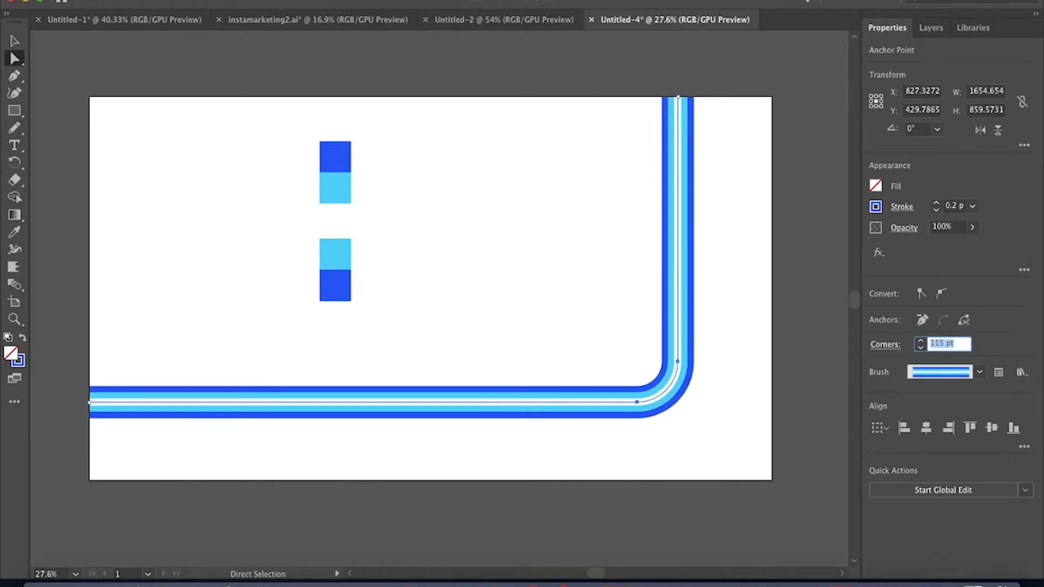
{"action": "left_click", "coordinate": [766, 398]}
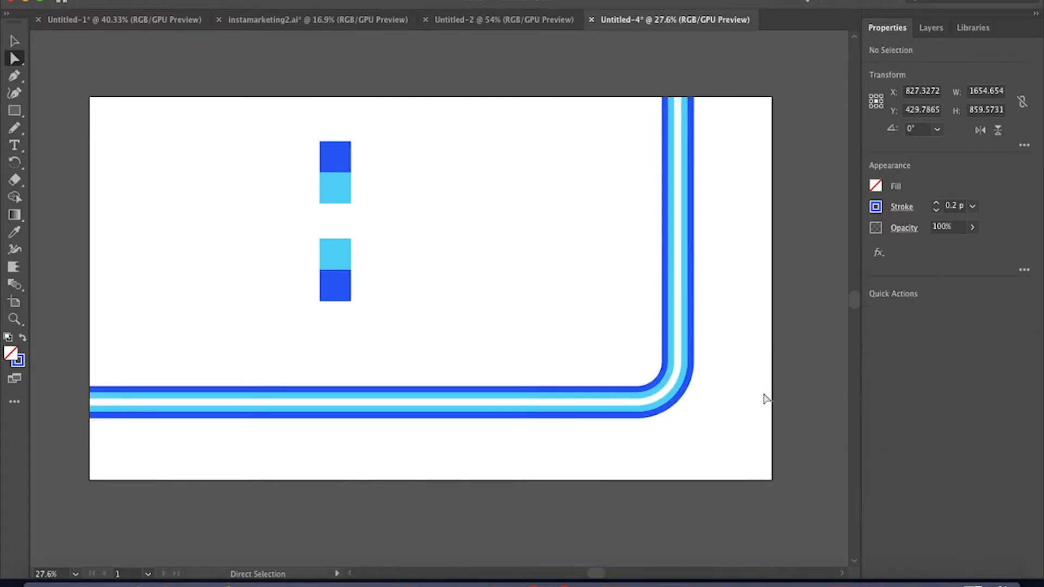
Delete the stacked blue and light-blue squares from the artboard
{"action": "left_click_drag", "start_coordinate": [303, 164], "coordinate": [359, 309]}
{"action": "key", "text": "Delete"}
Enter artboard editing from the document setup and add three more artboards of 1920 × 1080 pt
{"action": "scroll", "coordinate": [359, 312], "scroll_direction": "down", "scroll_amount": 2}
{"action": "scroll", "coordinate": [359, 314], "scroll_direction": "down", "scroll_amount": 3}
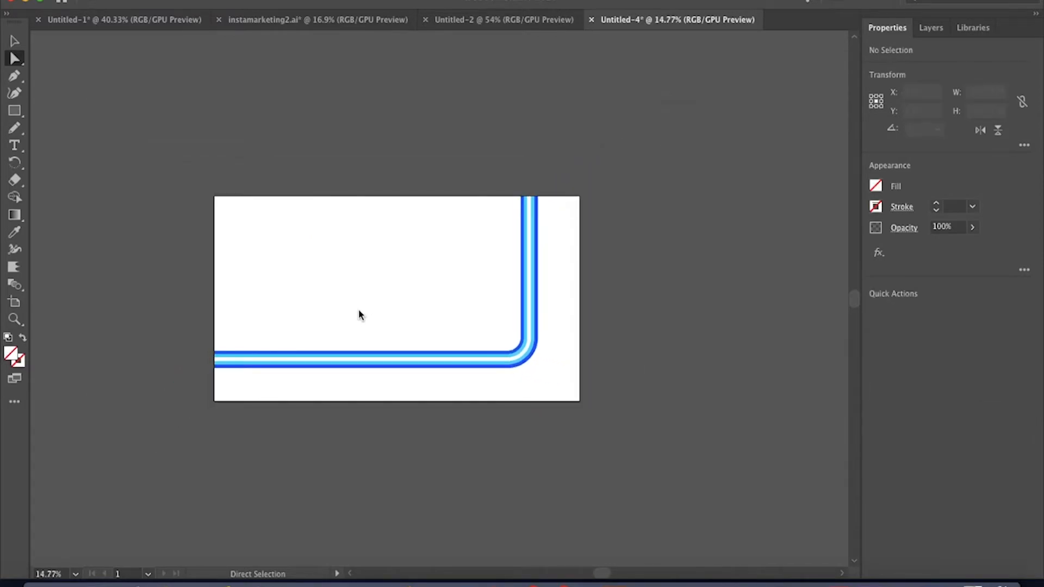
{"action": "scroll", "coordinate": [358, 309], "scroll_direction": "right", "scroll_amount": 3}
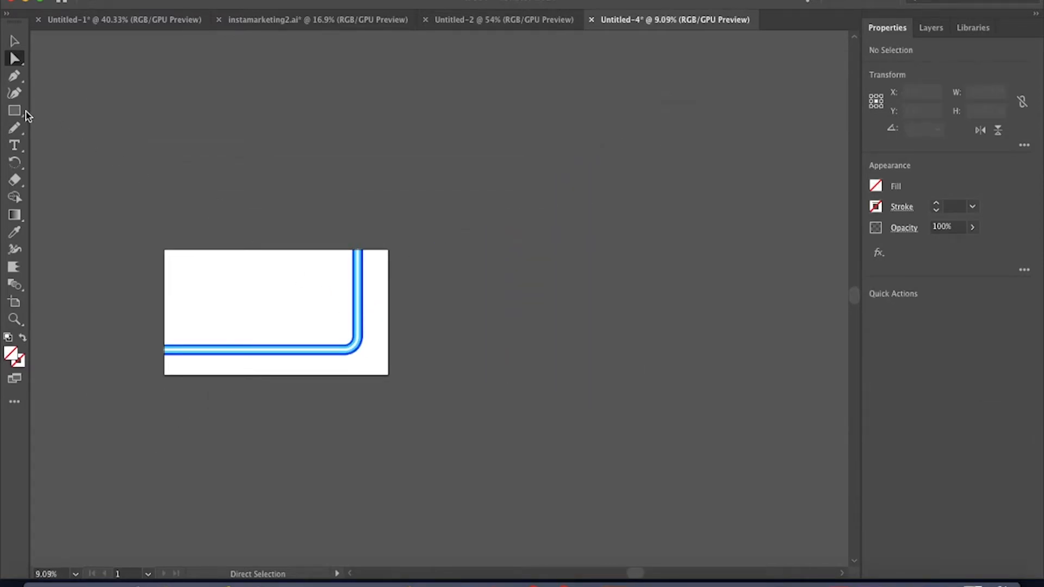
{"action": "left_click", "coordinate": [107, 1]}
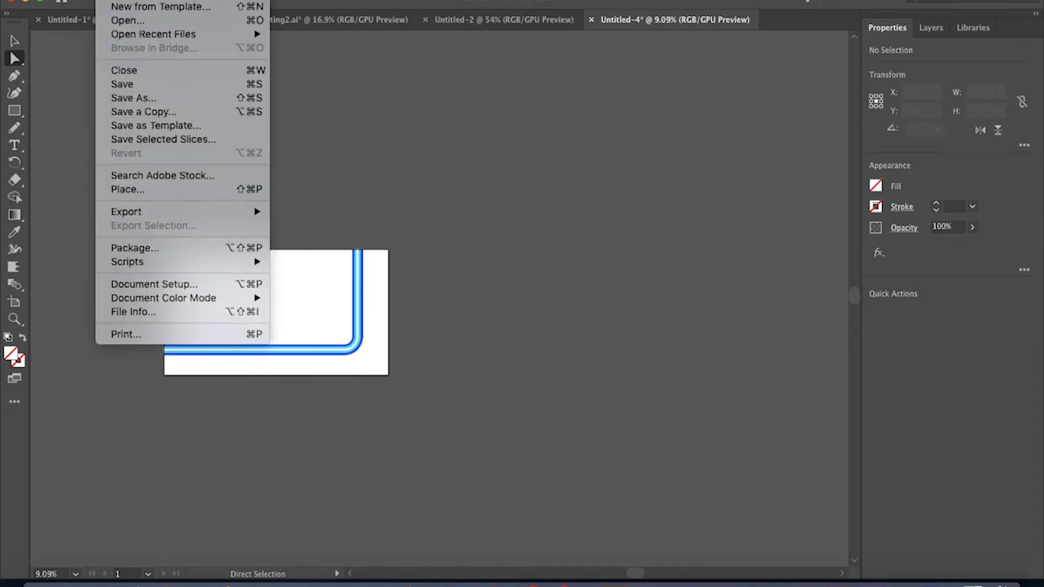
{"action": "left_click", "coordinate": [201, 285]}
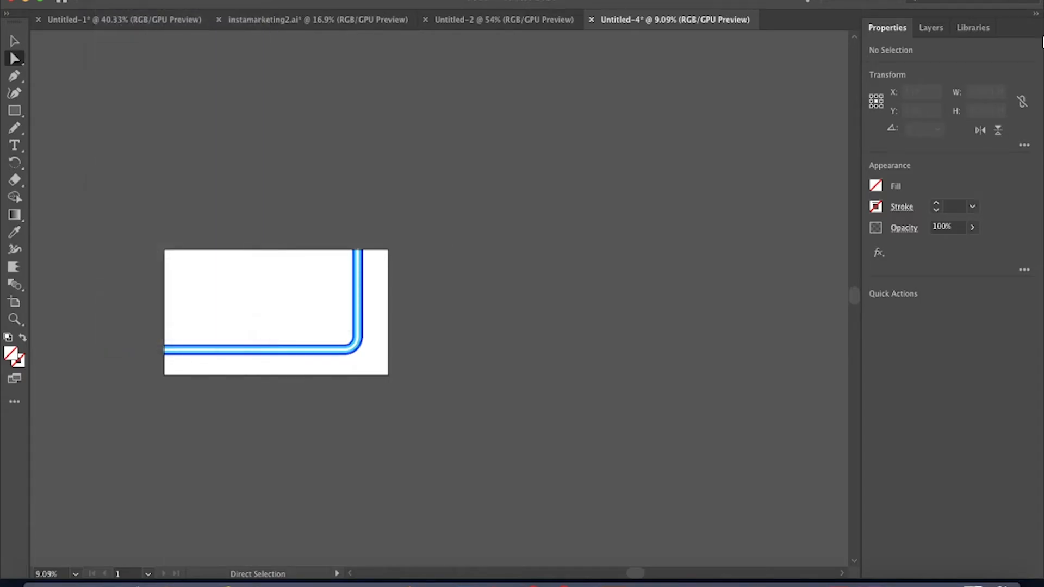
{"action": "left_click", "coordinate": [655, 175]}
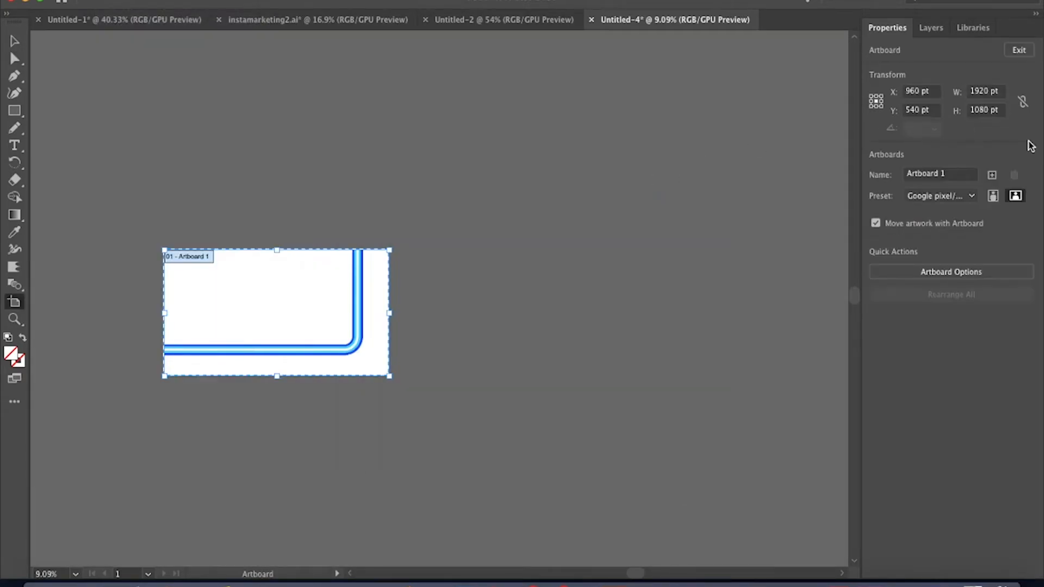
{"action": "left_click", "coordinate": [992, 175]}
{"action": "left_click", "coordinate": [993, 175]}
{"action": "left_click", "coordinate": [992, 176]}
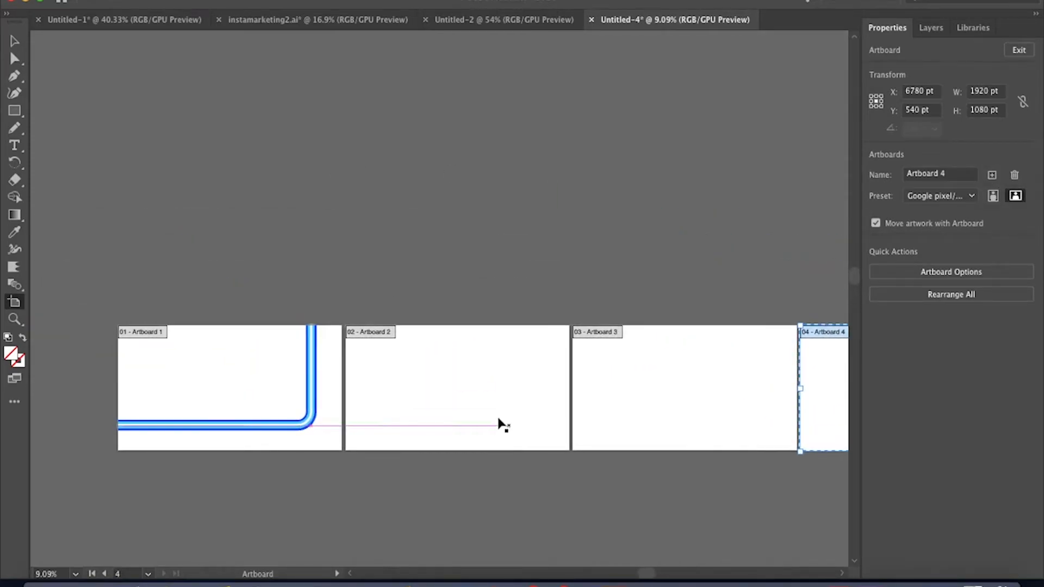
Arrange Artboards 2, 3 and 4 in a row above Artboard 1, with Artboard 2 directly over it, and leave artboard editing
{"action": "left_click_drag", "start_coordinate": [489, 411], "coordinate": [269, 267]}
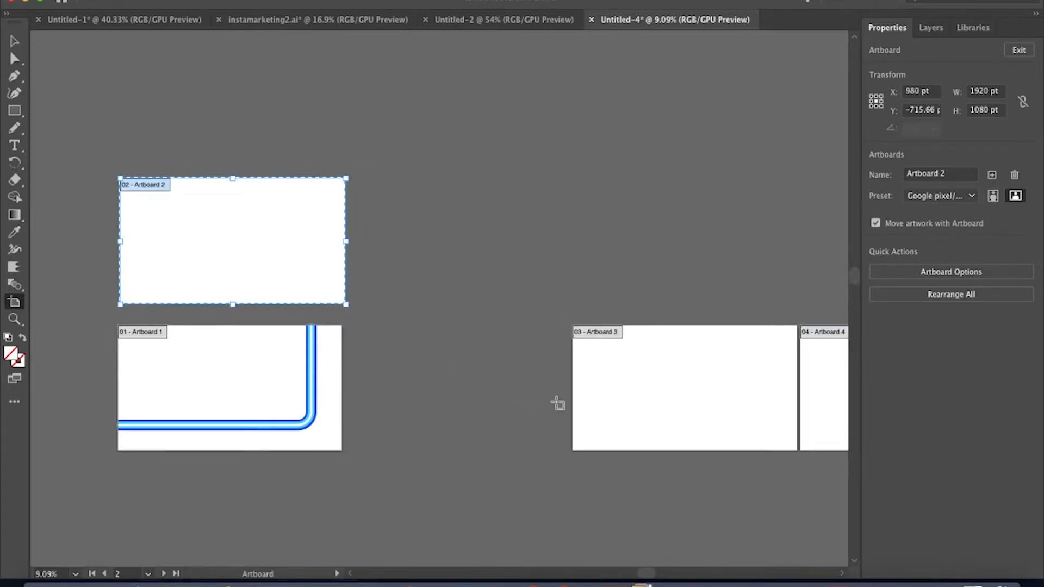
{"action": "left_click_drag", "start_coordinate": [729, 358], "coordinate": [540, 207]}
{"action": "scroll", "coordinate": [540, 207], "scroll_direction": "right", "scroll_amount": 5}
{"action": "left_click_drag", "start_coordinate": [664, 335], "coordinate": [522, 187]}
{"action": "key", "text": "Escape"}
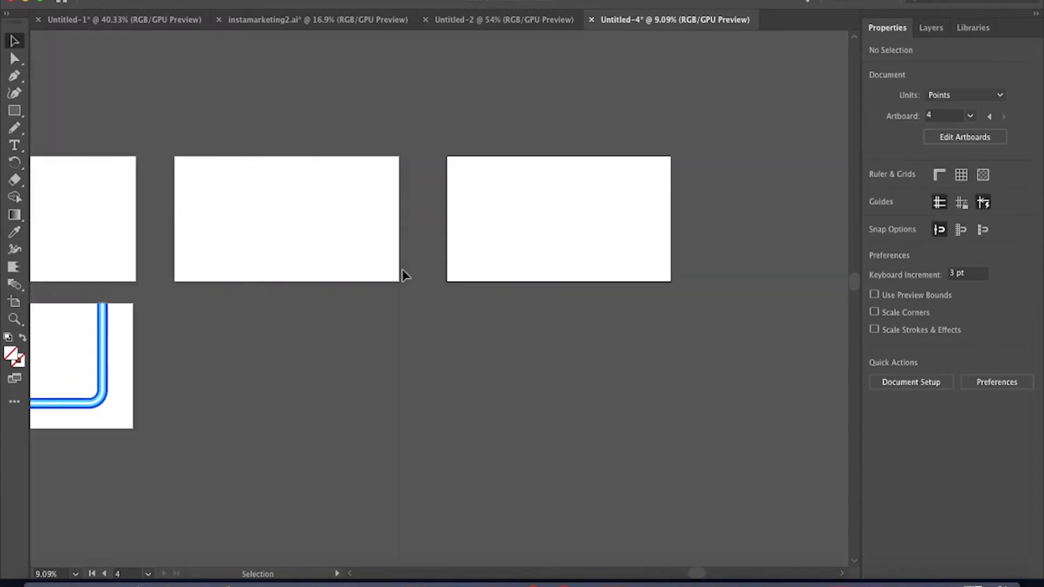
Draw a right-angled Pen path on Artboard 2, rising from its bottom edge in line with the stripe below and turning to its right edge
{"action": "scroll", "coordinate": [398, 276], "scroll_direction": "left", "scroll_amount": 5}
{"action": "scroll", "coordinate": [358, 320], "scroll_direction": "up", "scroll_amount": 2}
{"action": "scroll", "coordinate": [356, 320], "scroll_direction": "up", "scroll_amount": 3}
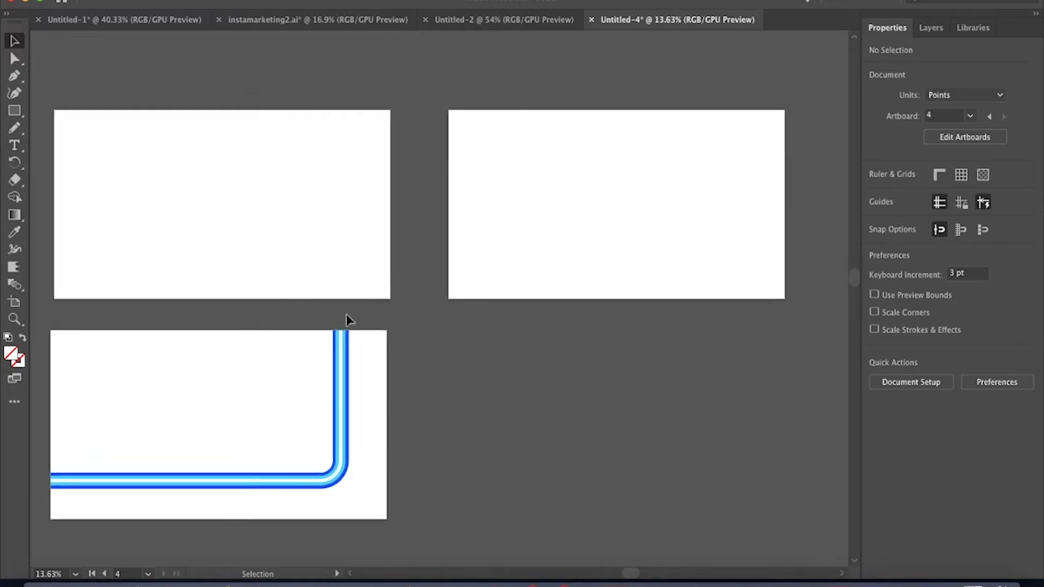
{"action": "left_click", "coordinate": [14, 75]}
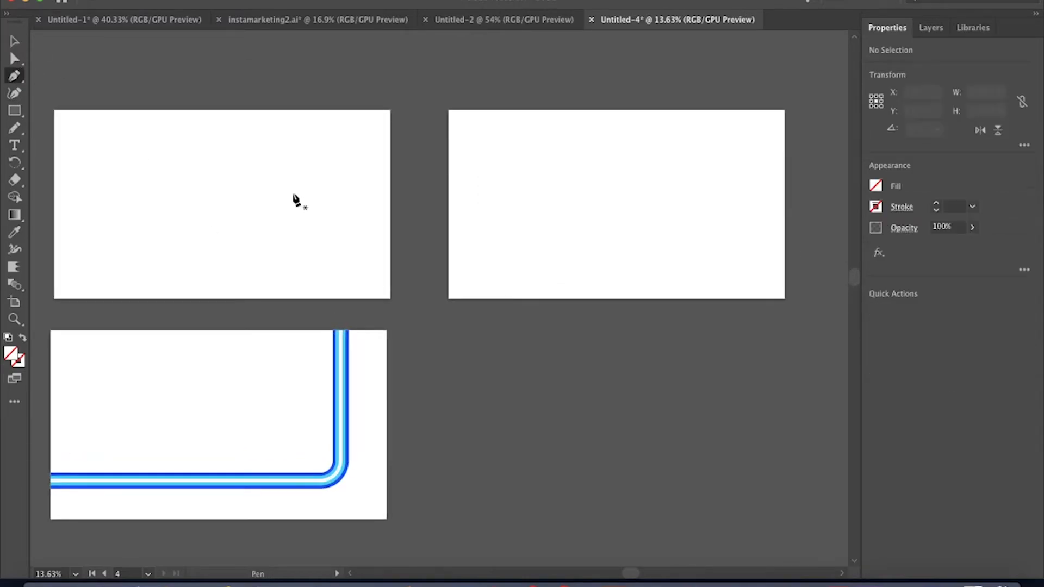
{"action": "left_click", "coordinate": [341, 299]}
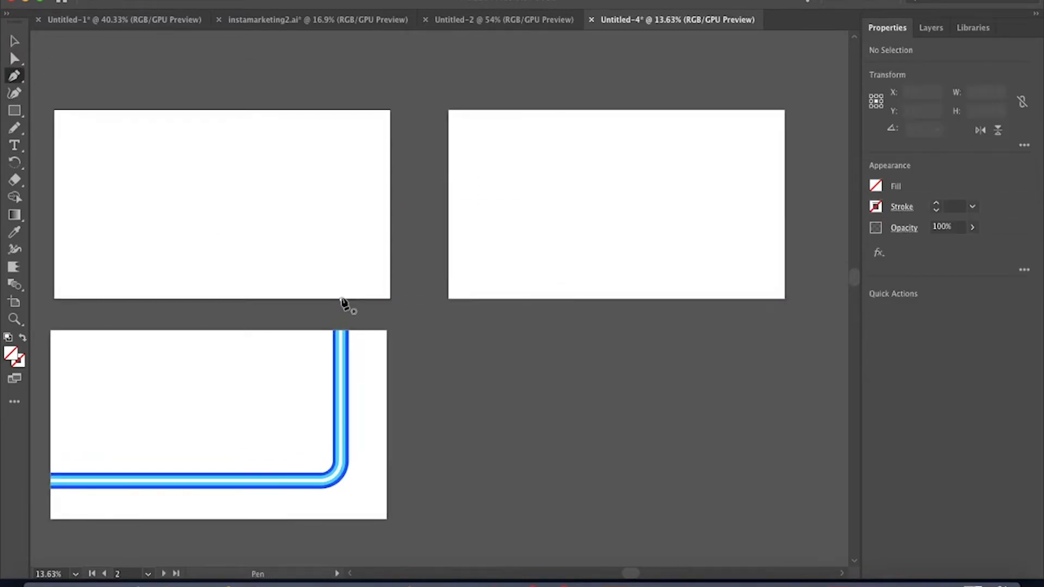
{"action": "left_click", "coordinate": [341, 153]}
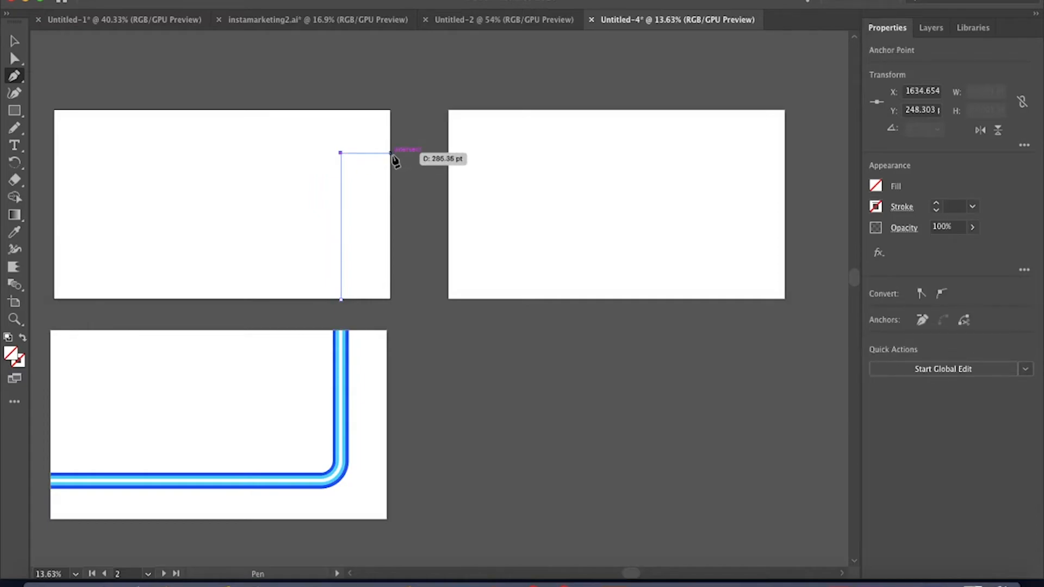
{"action": "left_click", "coordinate": [390, 153]}
{"action": "key", "text": "v"}
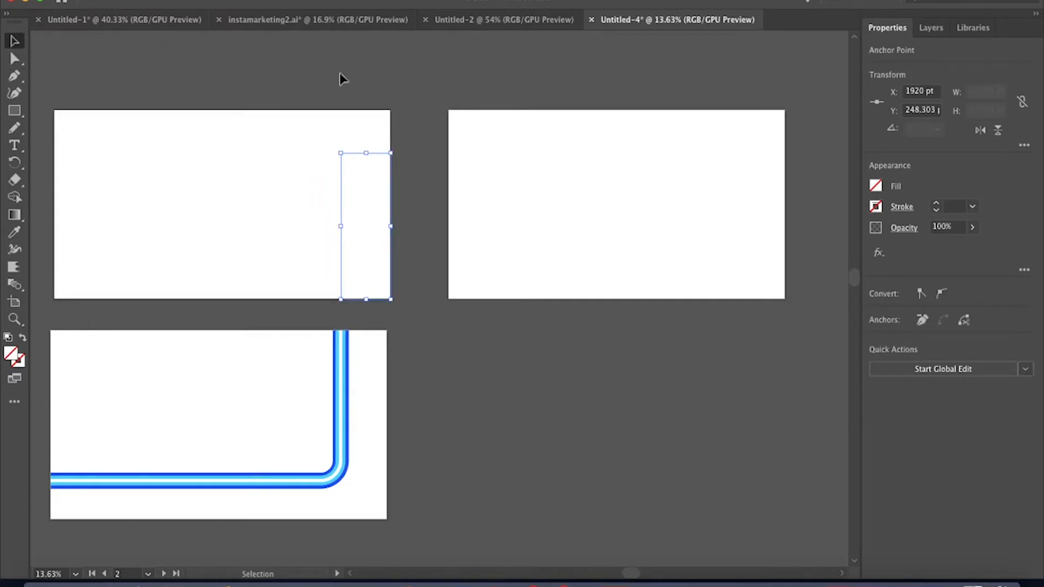
Apply the blue striped art brush to the right-angled path on Artboard 2
{"action": "left_click", "coordinate": [378, 0]}
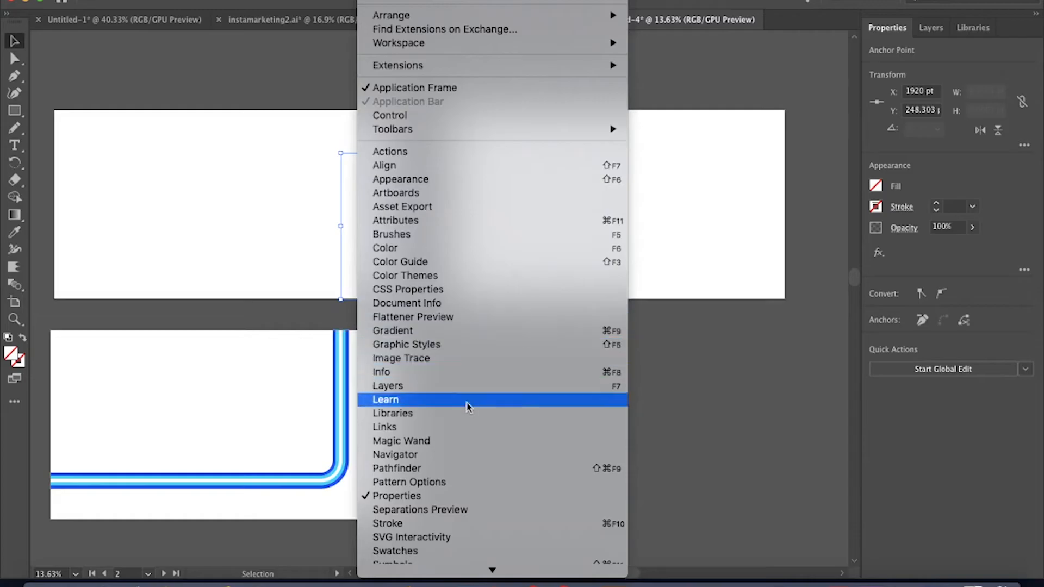
{"action": "left_click", "coordinate": [471, 235]}
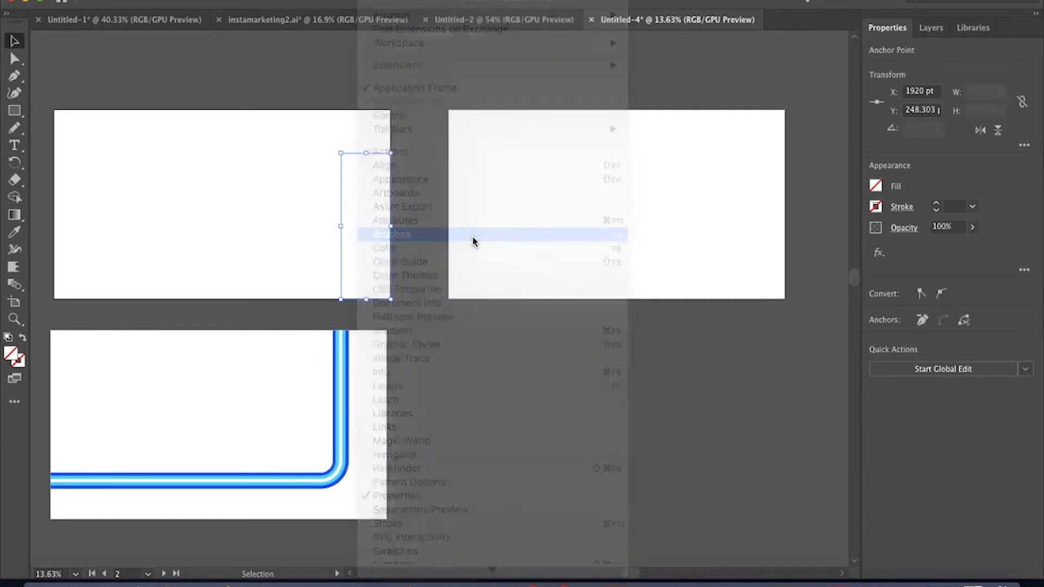
{"action": "left_click", "coordinate": [748, 223]}
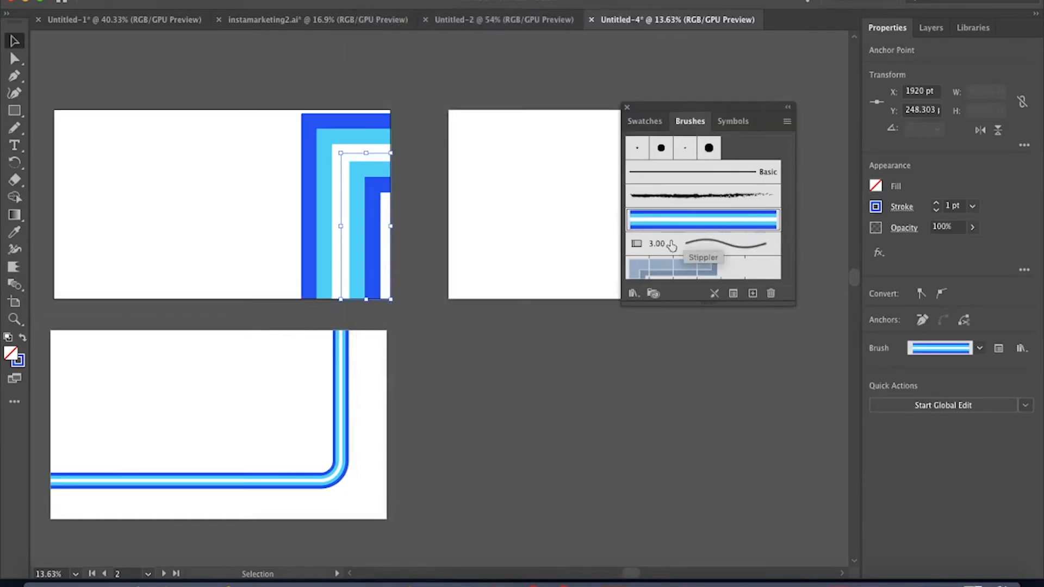
{"action": "left_click", "coordinate": [627, 107]}
Set the stroke weight of Artboard 2's brushed path to 0.2 pt and deselect it
{"action": "left_click", "coordinate": [949, 206]}
{"action": "type", "text": ".2"}
{"action": "key", "text": "Return"}
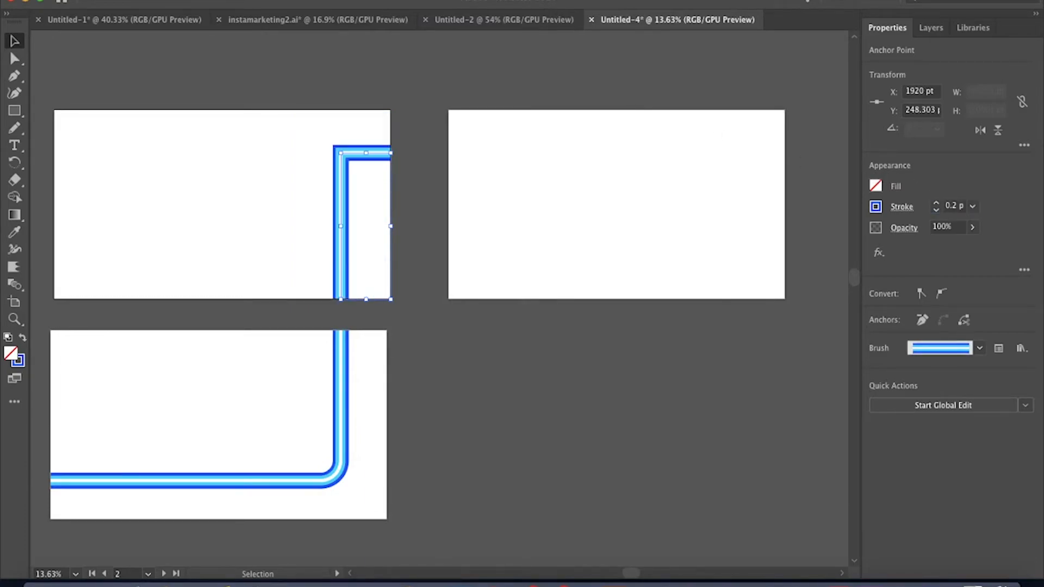
{"action": "left_click", "coordinate": [524, 179]}
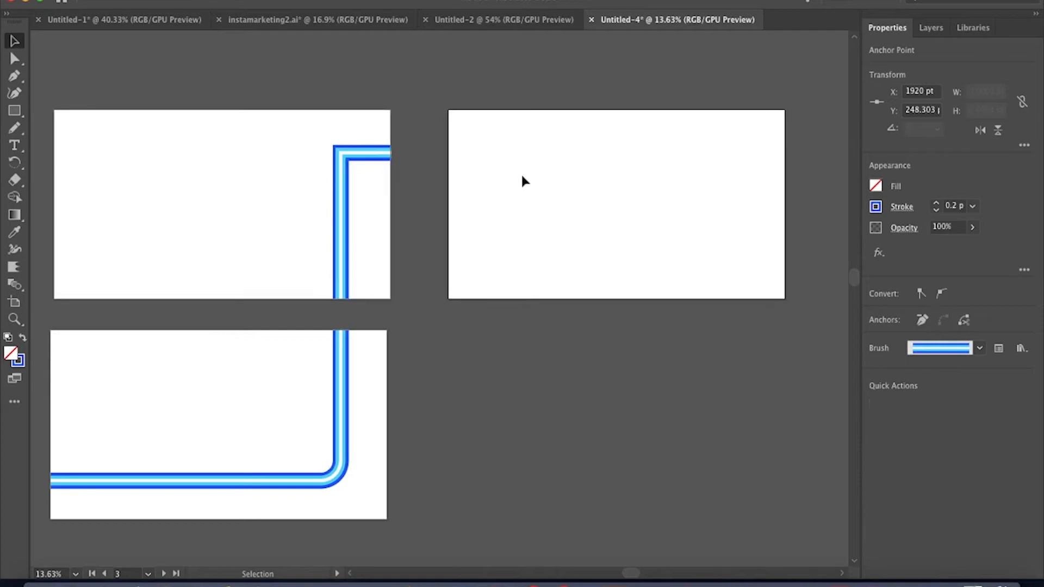
Draw a straight horizontal 1920 pt Pen path across Artboard 3, level with the horizontal segment on Artboard 2
{"action": "left_click", "coordinate": [14, 76]}
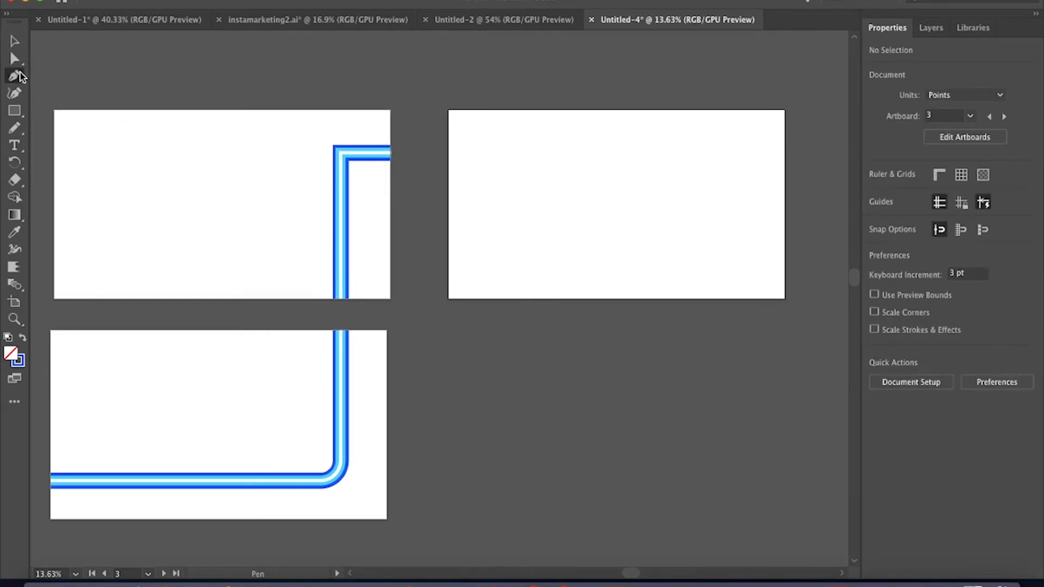
{"action": "left_click", "coordinate": [448, 153]}
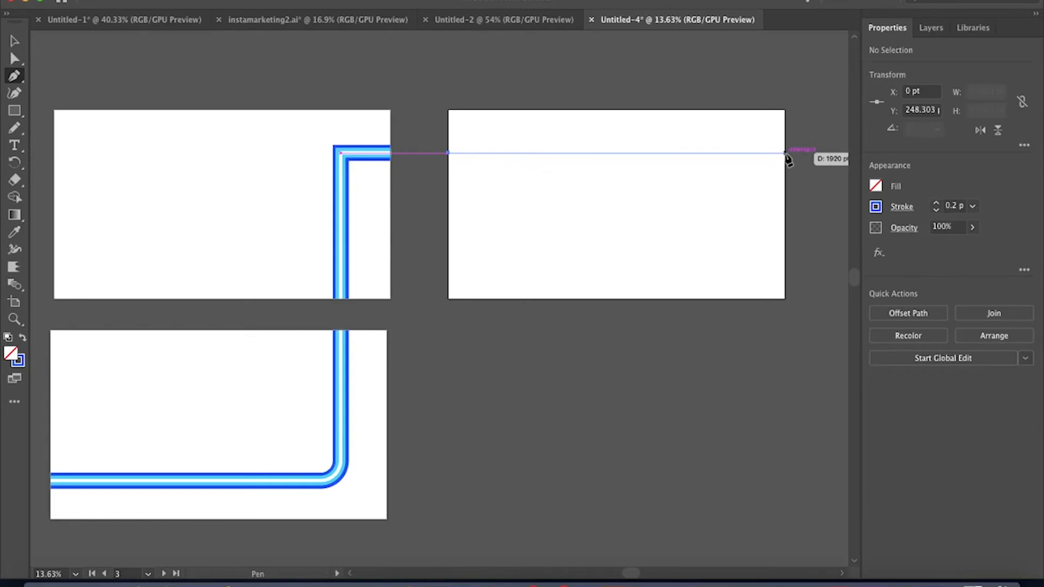
{"action": "left_click", "coordinate": [785, 153]}
{"action": "key", "text": "v"}
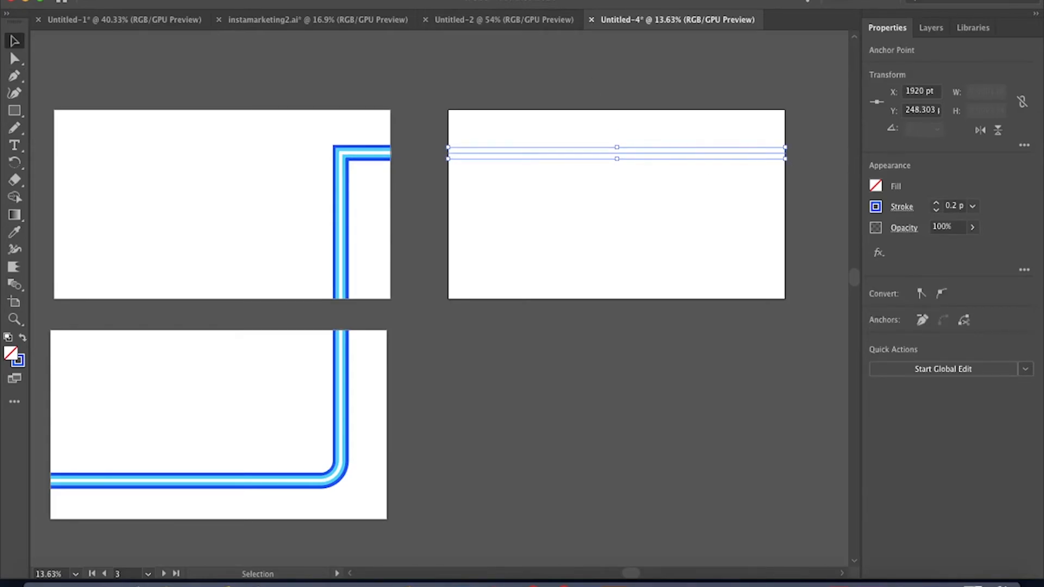
Apply the blue striped art brush to Artboard 3's horizontal path and set its stroke weight to 0.2 pt
{"action": "left_click", "coordinate": [378, 0]}
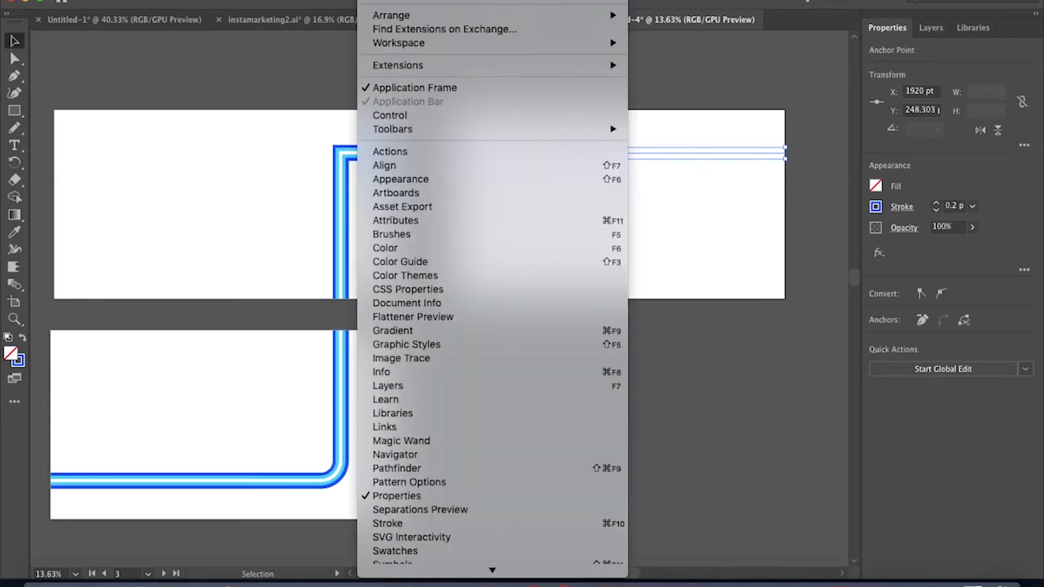
{"action": "left_click", "coordinate": [455, 236]}
{"action": "left_click", "coordinate": [675, 226]}
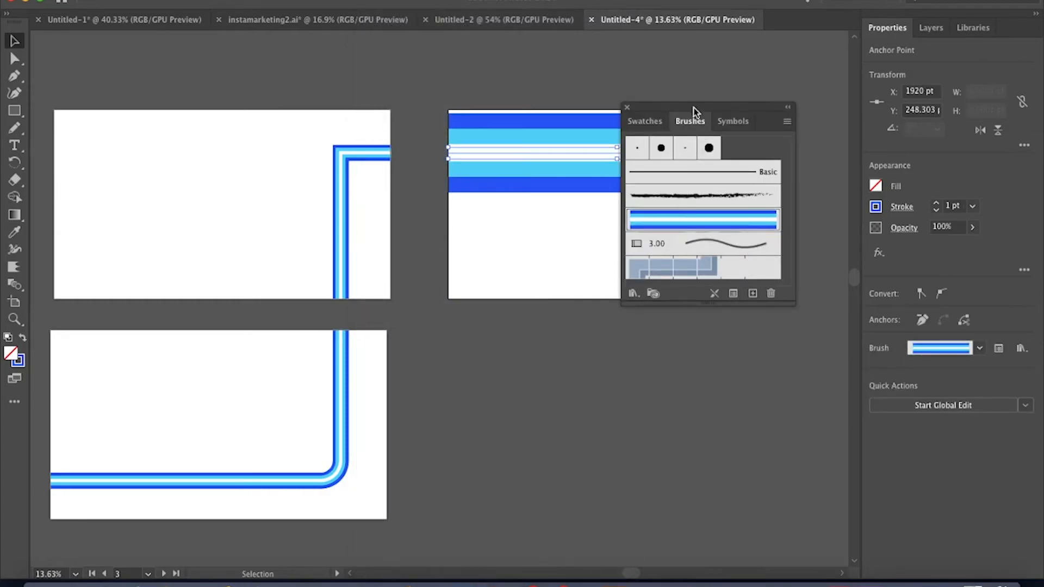
{"action": "left_click", "coordinate": [627, 107]}
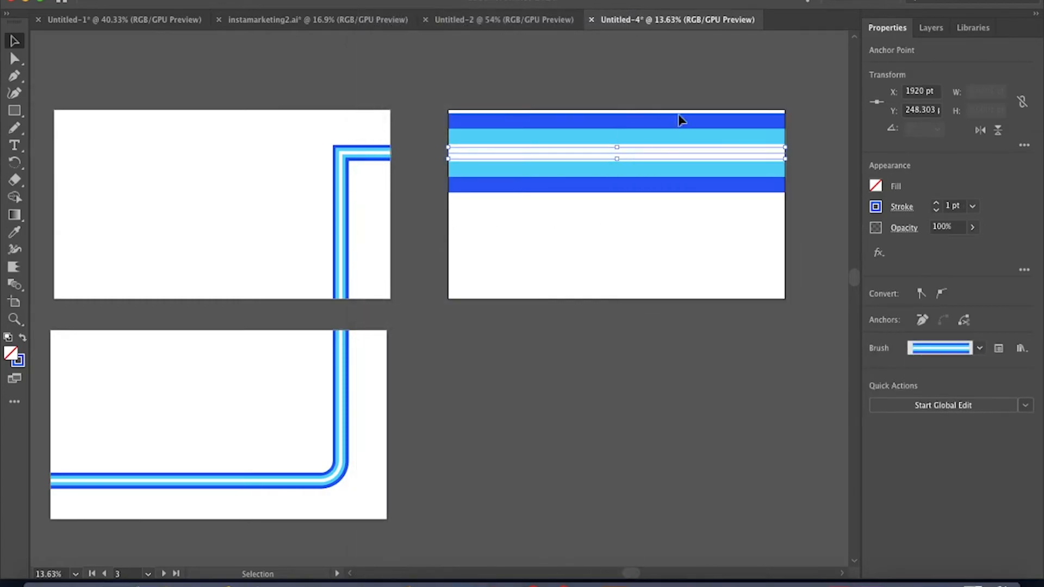
{"action": "left_click", "coordinate": [948, 206]}
{"action": "left_click", "coordinate": [683, 339]}
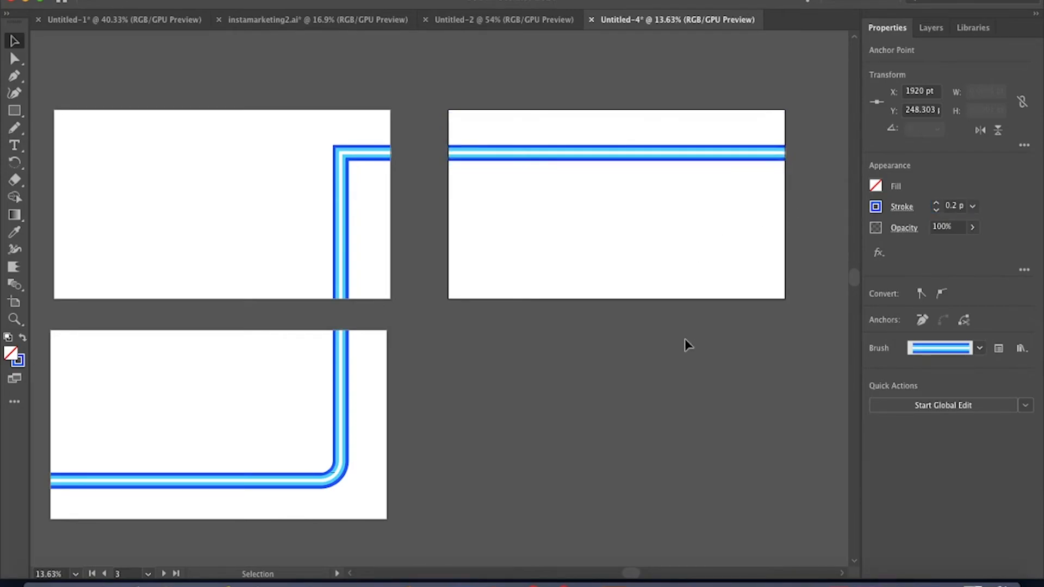
Duplicate Artboard 3's horizontal striped path and position the copy across the full width of Artboard 4, level with the original
{"action": "scroll", "coordinate": [688, 342], "scroll_direction": "right", "scroll_amount": 5}
{"action": "scroll", "coordinate": [691, 343], "scroll_direction": "down", "scroll_amount": 3}
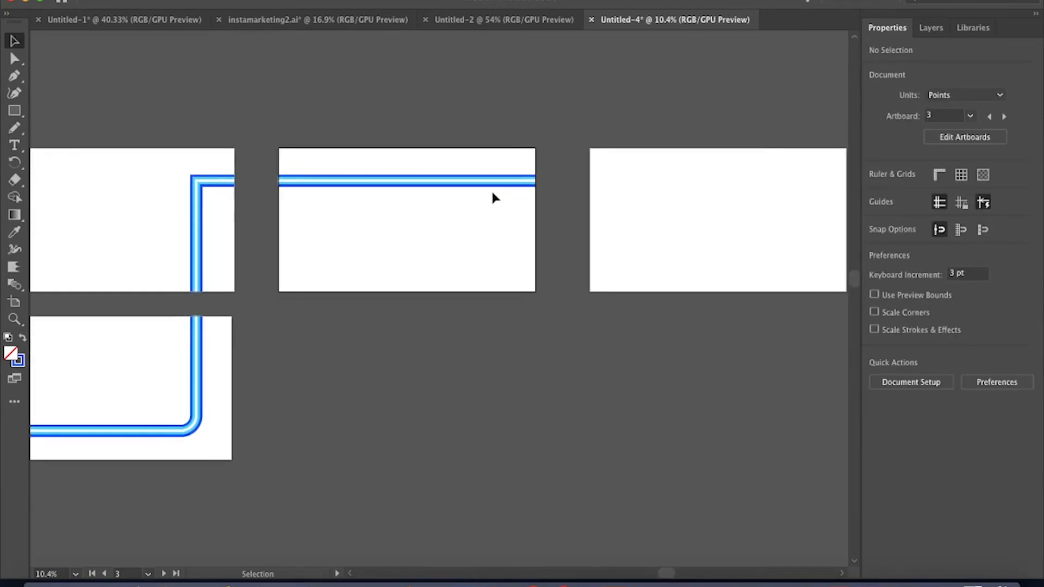
{"action": "left_click", "coordinate": [492, 185]}
{"action": "key", "text": "super+c"}
{"action": "key", "text": "super+v"}
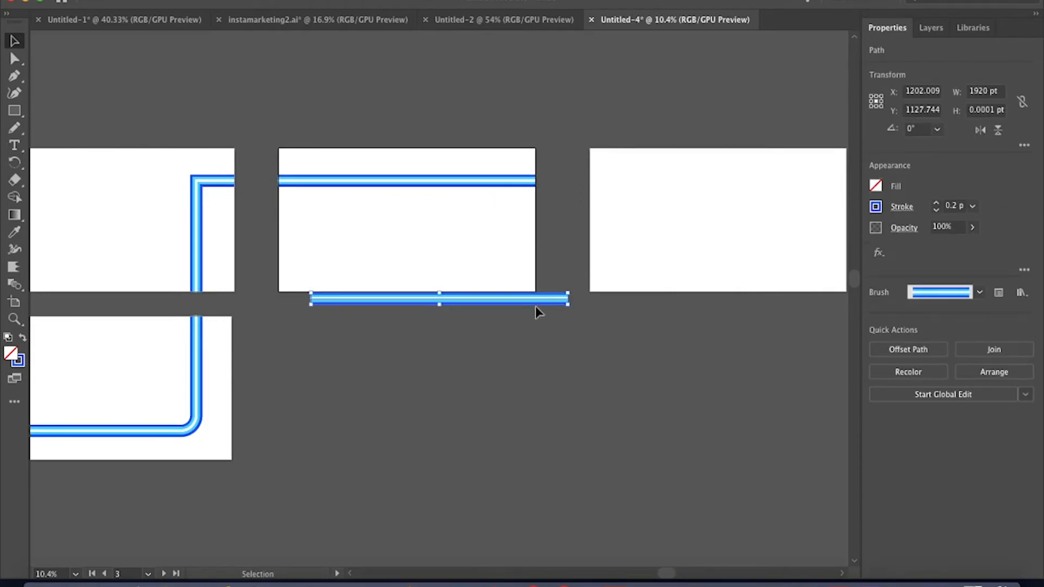
{"action": "left_click_drag", "start_coordinate": [535, 310], "coordinate": [776, 198]}
{"action": "scroll", "coordinate": [771, 198], "scroll_direction": "right", "scroll_amount": 5}
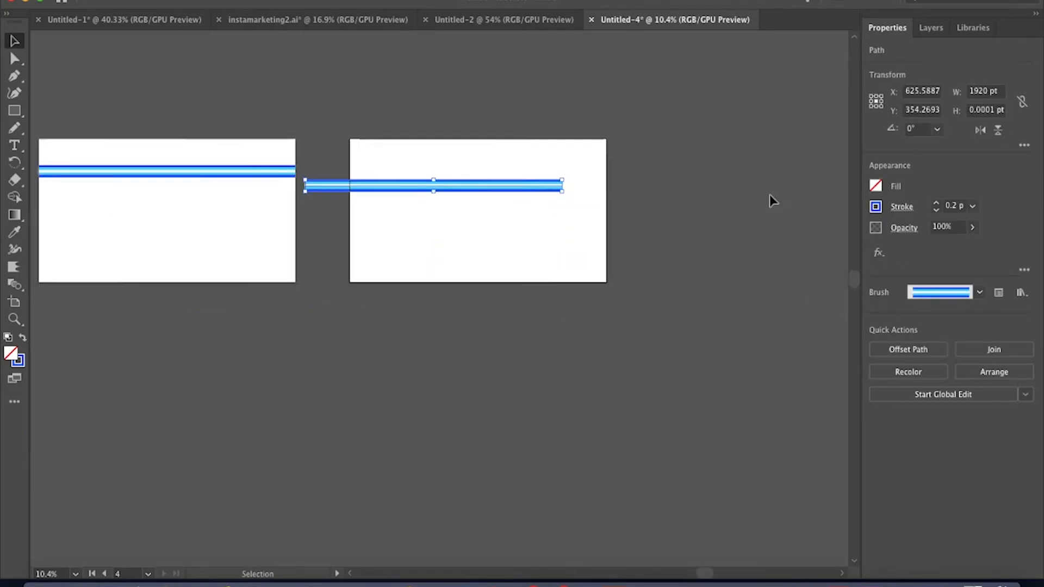
{"action": "left_click_drag", "start_coordinate": [528, 184], "coordinate": [586, 170]}
{"action": "left_click", "coordinate": [650, 179]}
Round the corner anchor of Artboard 2's striped path to a 68 pt radius and deselect the path
{"action": "scroll", "coordinate": [649, 179], "scroll_direction": "down", "scroll_amount": 1}
{"action": "scroll", "coordinate": [648, 174], "scroll_direction": "down", "scroll_amount": 2}
{"action": "scroll", "coordinate": [247, 330], "scroll_direction": "left", "scroll_amount": 5}
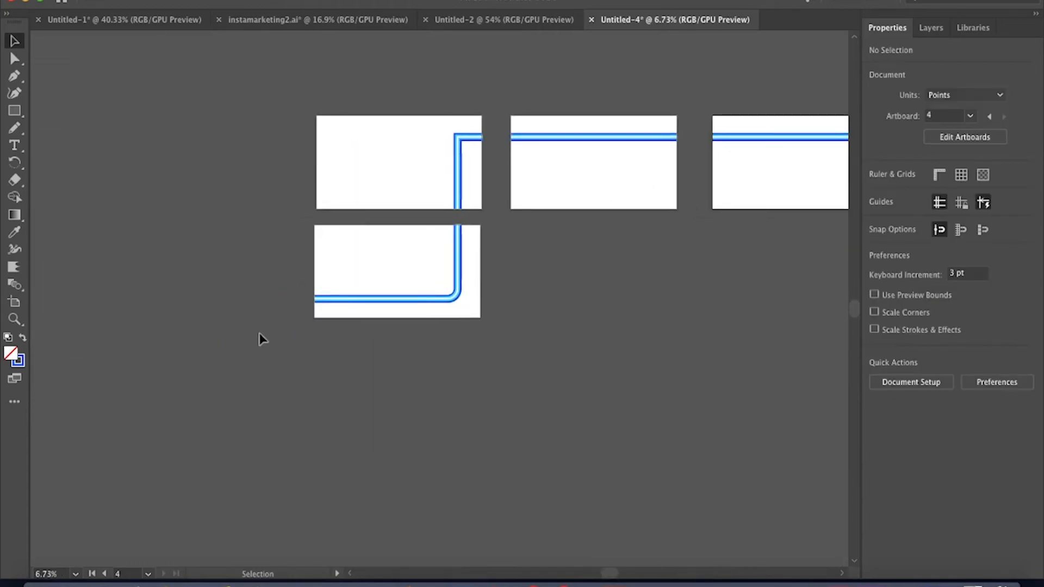
{"action": "scroll", "coordinate": [514, 174], "scroll_direction": "up", "scroll_amount": 3}
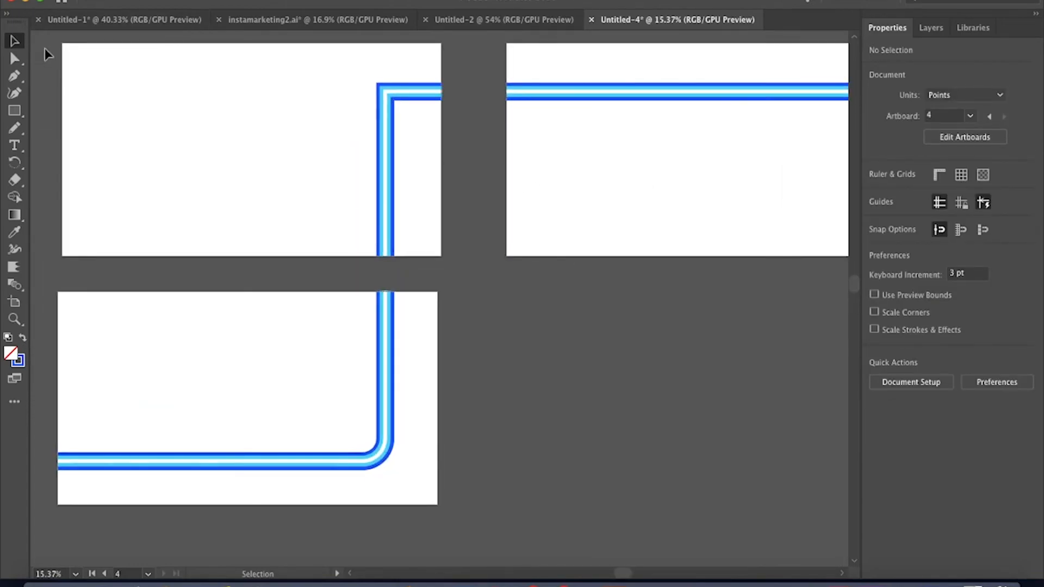
{"action": "left_click", "coordinate": [18, 58]}
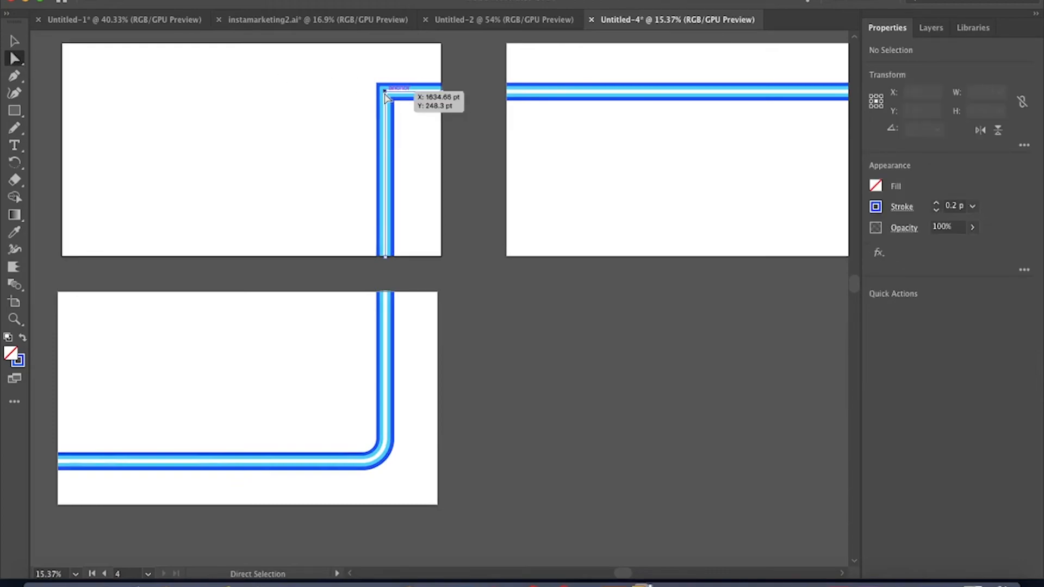
{"action": "left_click", "coordinate": [385, 96]}
{"action": "scroll", "coordinate": [385, 96], "scroll_direction": "up", "scroll_amount": 3}
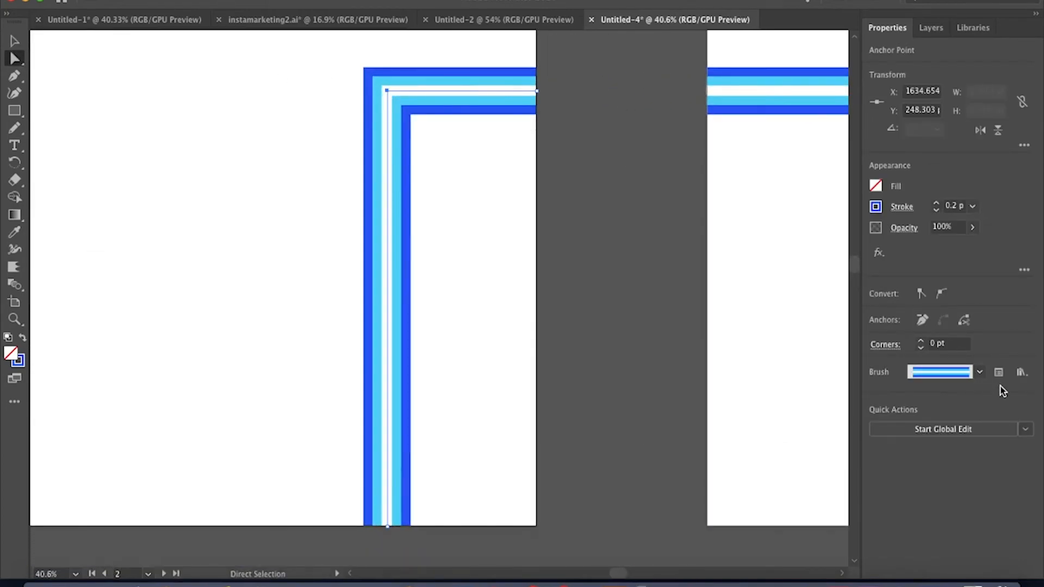
{"action": "left_click", "coordinate": [944, 345]}
{"action": "type", "text": "2"}
{"action": "key", "text": "Return"}
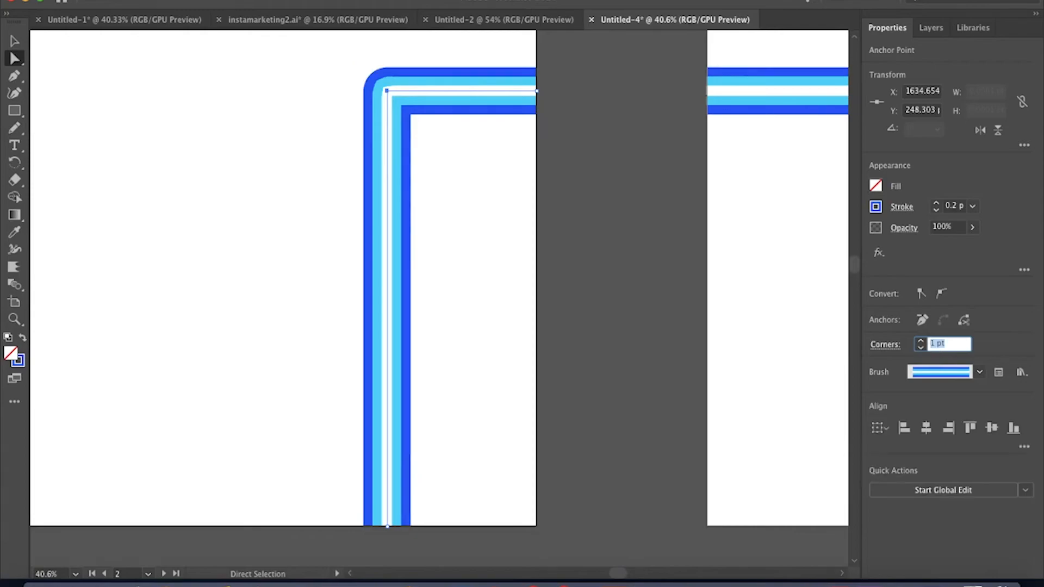
{"action": "type", "text": "20"}
{"action": "key", "text": "Return"}
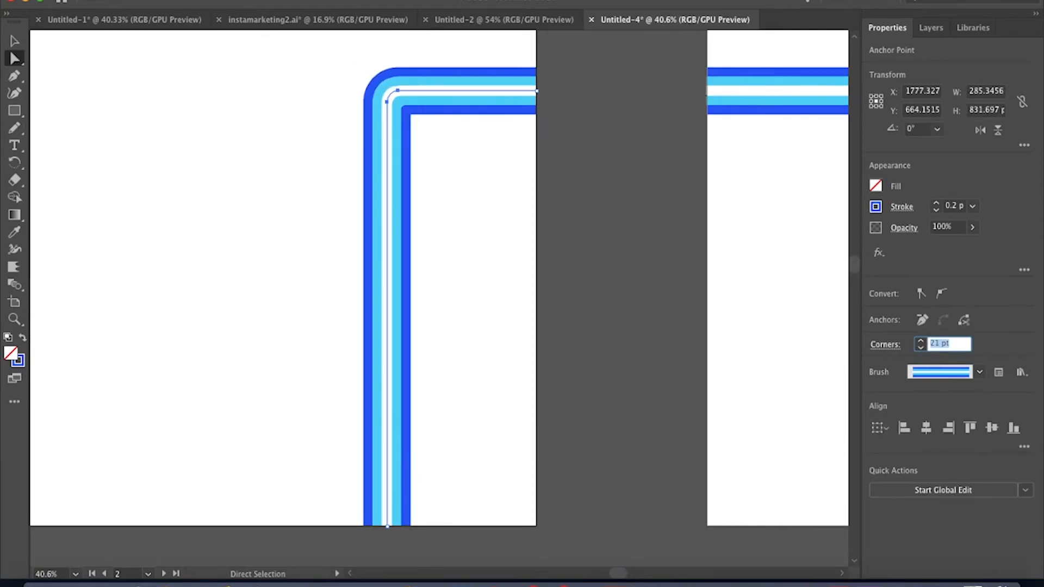
{"action": "key", "text": "Up"}
{"action": "key", "text": "Up"}
{"action": "key", "text": "Up"}
{"action": "key", "text": "Up"}
{"action": "key", "text": "Up"}
{"action": "key", "text": "Up"}
{"action": "key", "text": "Up"}
{"action": "key", "text": "Up"}
{"action": "key", "text": "Up"}
{"action": "key", "text": "Up"}
{"action": "key", "text": "Up"}
{"action": "key", "text": "Up"}
{"action": "key", "text": "Up"}
{"action": "key", "text": "Up"}
{"action": "key", "text": "Up"}
{"action": "key", "text": "Up"}
{"action": "key", "text": "Up"}
{"action": "key", "text": "Up"}
{"action": "key", "text": "Up"}
{"action": "key", "text": "Up"}
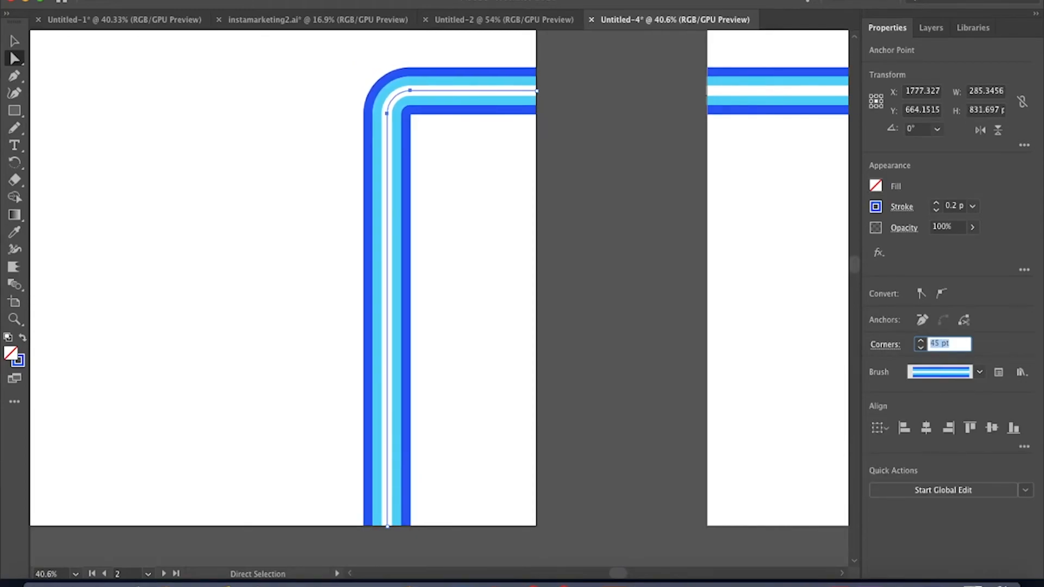
{"action": "key", "text": "Up"}
{"action": "key", "text": "Up"}
{"action": "key", "text": "Up"}
{"action": "key", "text": "Up"}
{"action": "key", "text": "Up"}
{"action": "key", "text": "Up"}
{"action": "key", "text": "Up"}
{"action": "key", "text": "Up"}
{"action": "key", "text": "Up"}
{"action": "key", "text": "Up"}
{"action": "key", "text": "Up"}
{"action": "key", "text": "Up"}
{"action": "key", "text": "Up"}
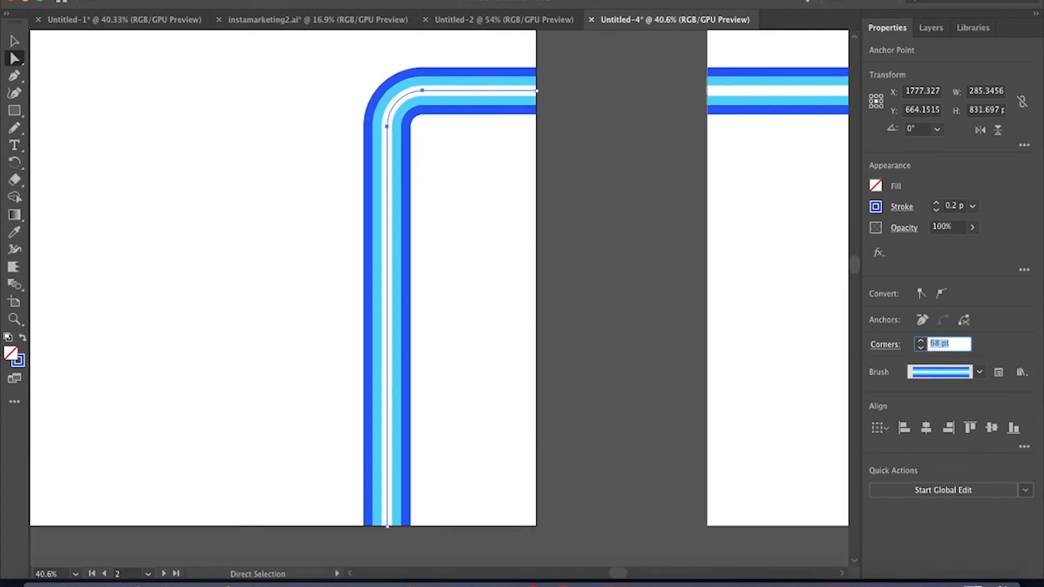
{"action": "left_click", "coordinate": [631, 211]}
Examine the rounded corners and the stripe's alignment from one artboard to the next
{"action": "scroll", "coordinate": [683, 123], "scroll_direction": "down", "scroll_amount": 5}
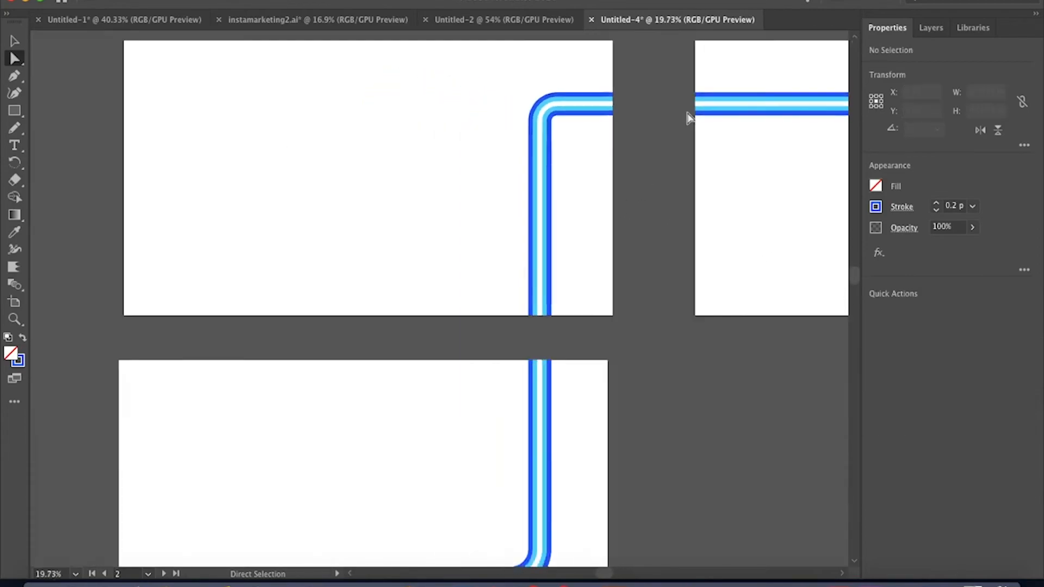
{"action": "scroll", "coordinate": [583, 159], "scroll_direction": "down", "scroll_amount": 4}
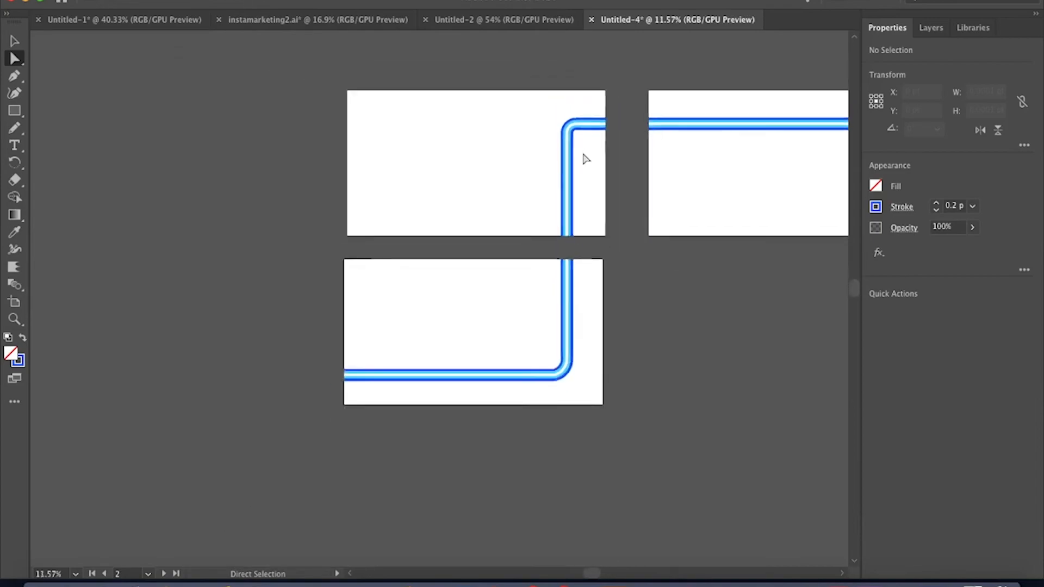
{"action": "scroll", "coordinate": [585, 158], "scroll_direction": "left", "scroll_amount": 5}
{"action": "scroll", "coordinate": [585, 158], "scroll_direction": "down", "scroll_amount": 1}
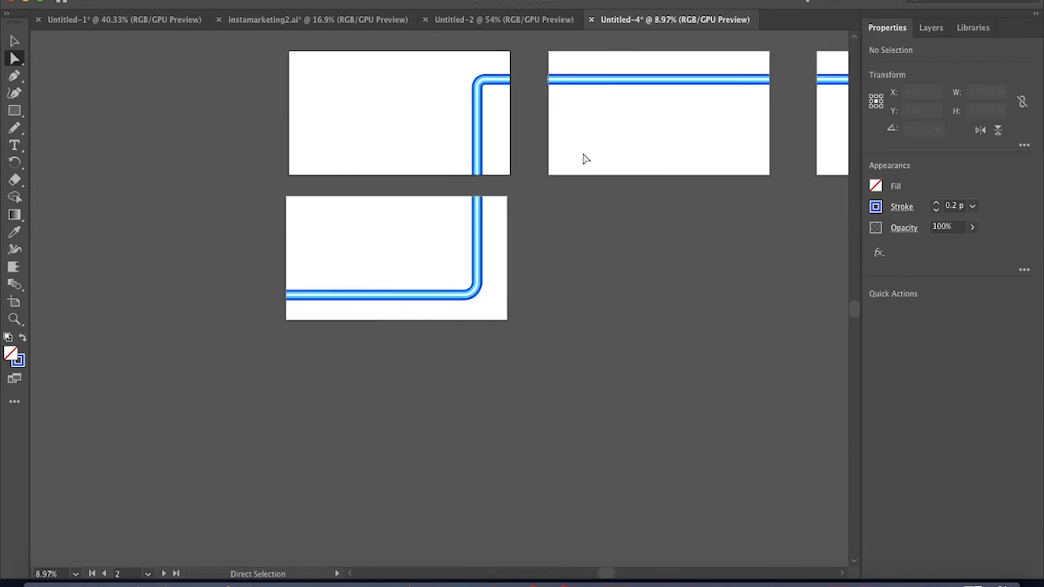
{"action": "scroll", "coordinate": [585, 158], "scroll_direction": "right", "scroll_amount": 2}
{"action": "scroll", "coordinate": [585, 158], "scroll_direction": "up", "scroll_amount": 5}
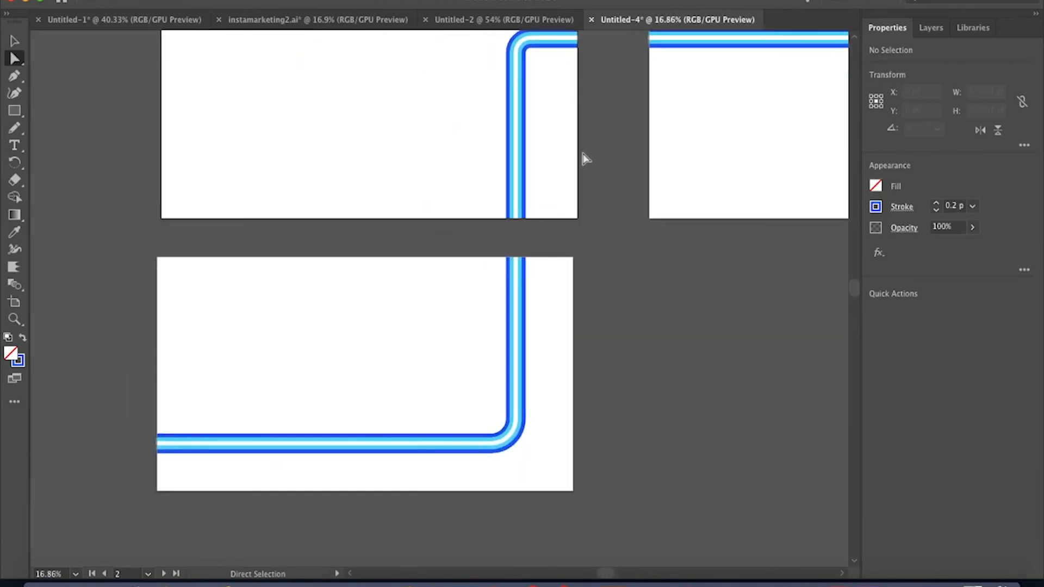
{"action": "scroll", "coordinate": [585, 158], "scroll_direction": "left", "scroll_amount": 3}
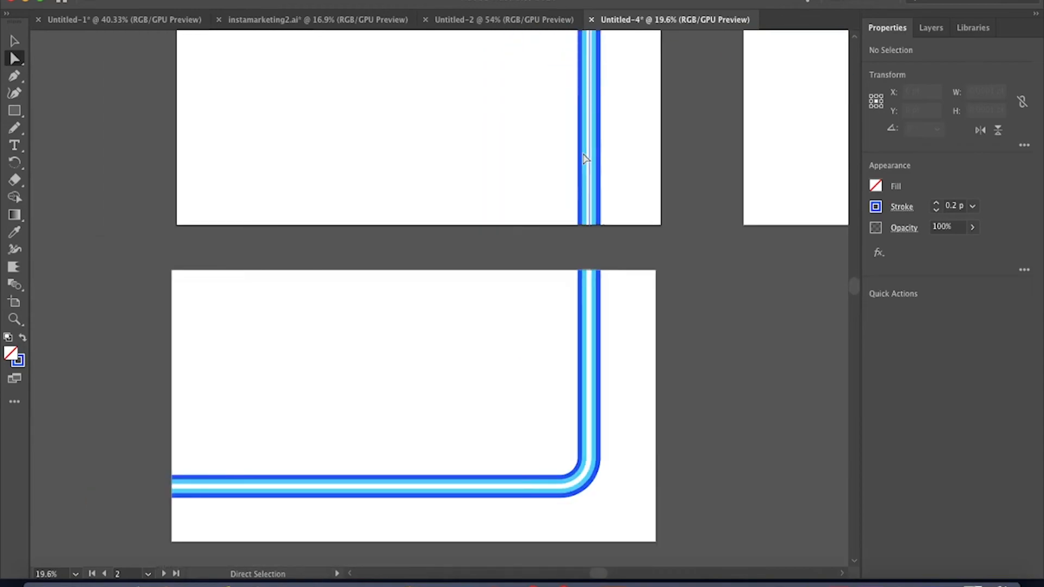
{"action": "scroll", "coordinate": [585, 159], "scroll_direction": "up", "scroll_amount": 3}
{"action": "scroll", "coordinate": [586, 158], "scroll_direction": "down", "scroll_amount": 5}
{"action": "scroll", "coordinate": [586, 158], "scroll_direction": "left", "scroll_amount": 3}
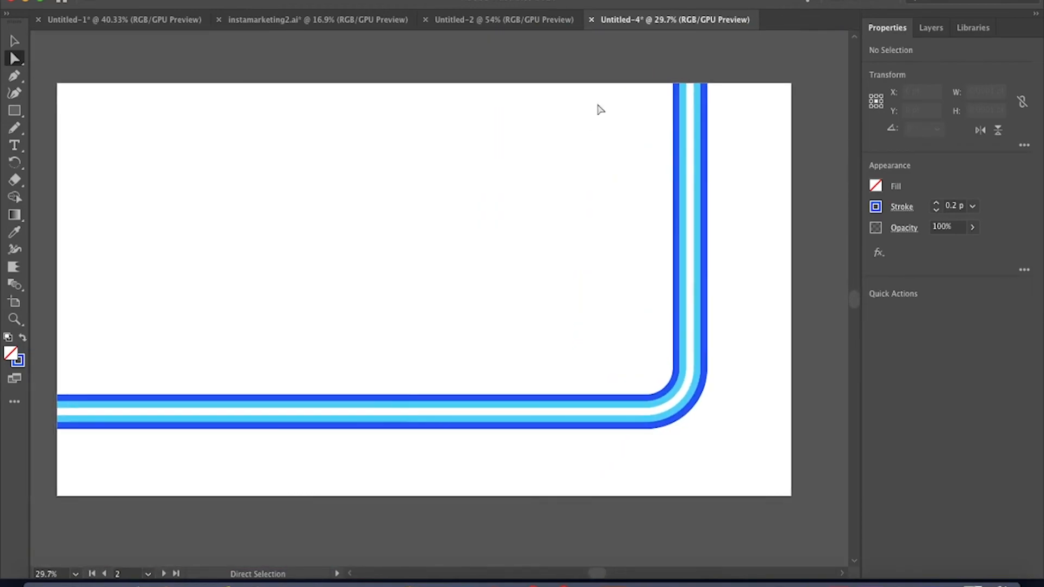